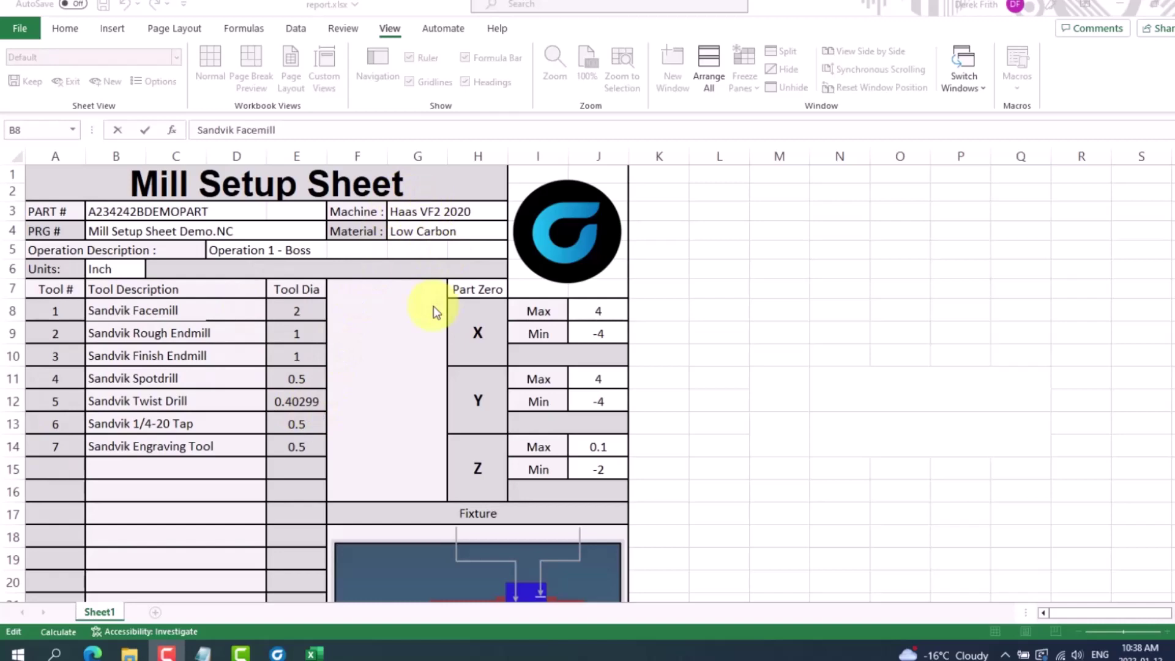
# Step: Scroll down report.xlsx past the seven tools and limits to the fixture and part pictures
pyautogui.scroll(-3, 549, 399)
pyautogui.scroll(-2, 550, 400)
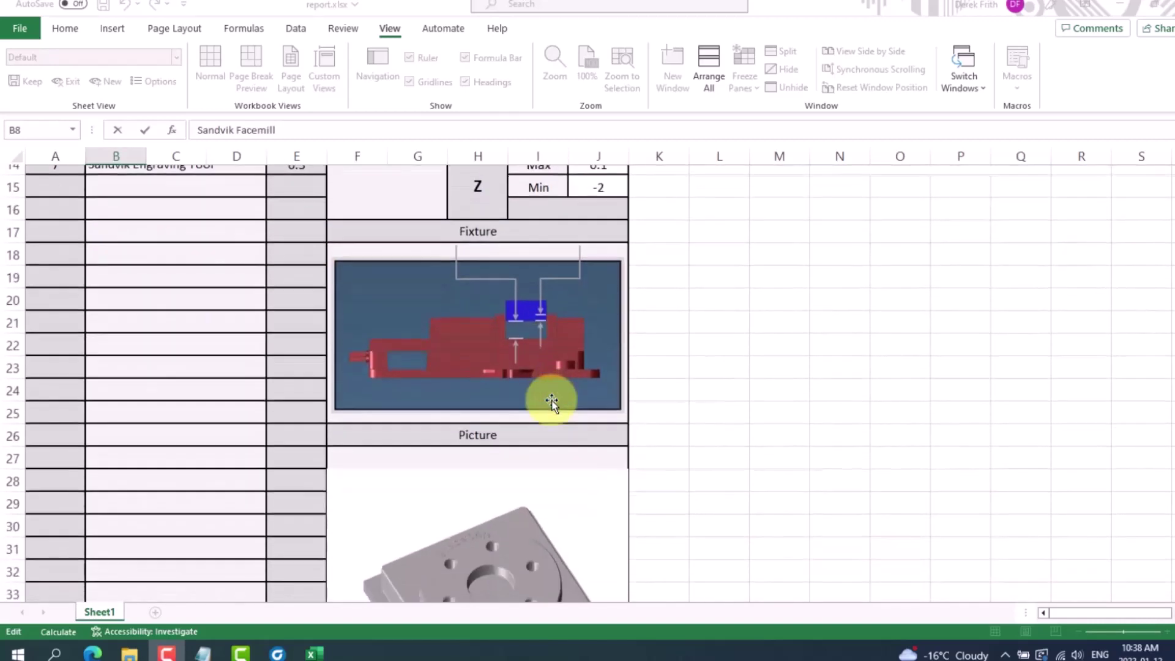
pyautogui.scroll(-2, 546, 398)
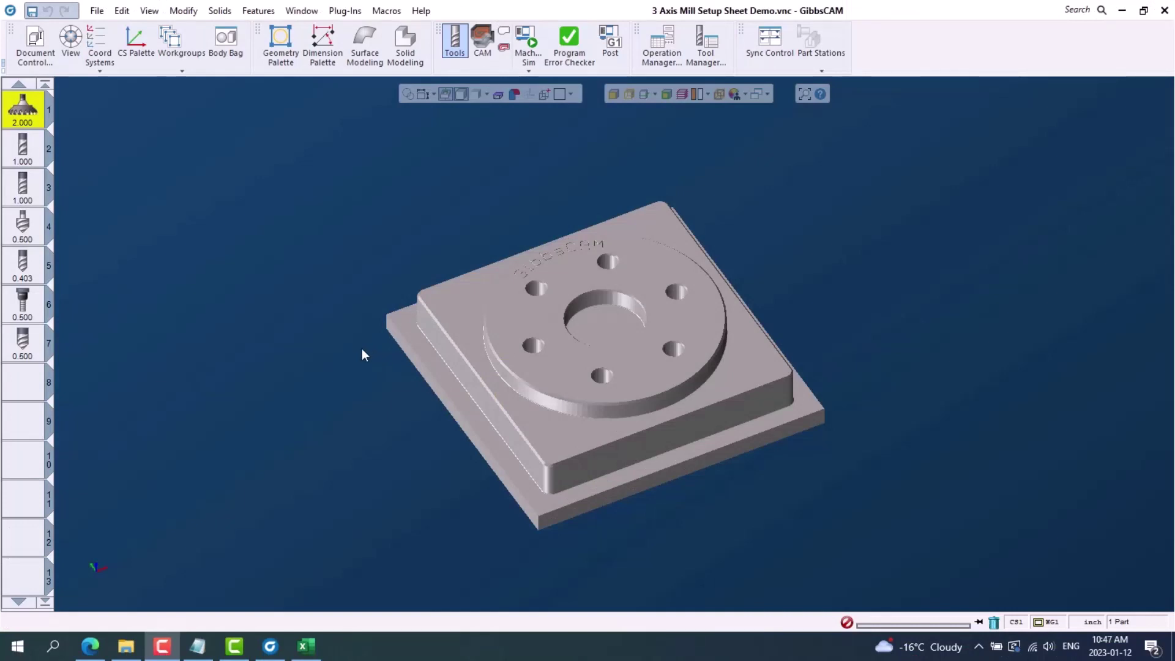
pyautogui.click(39, 43)
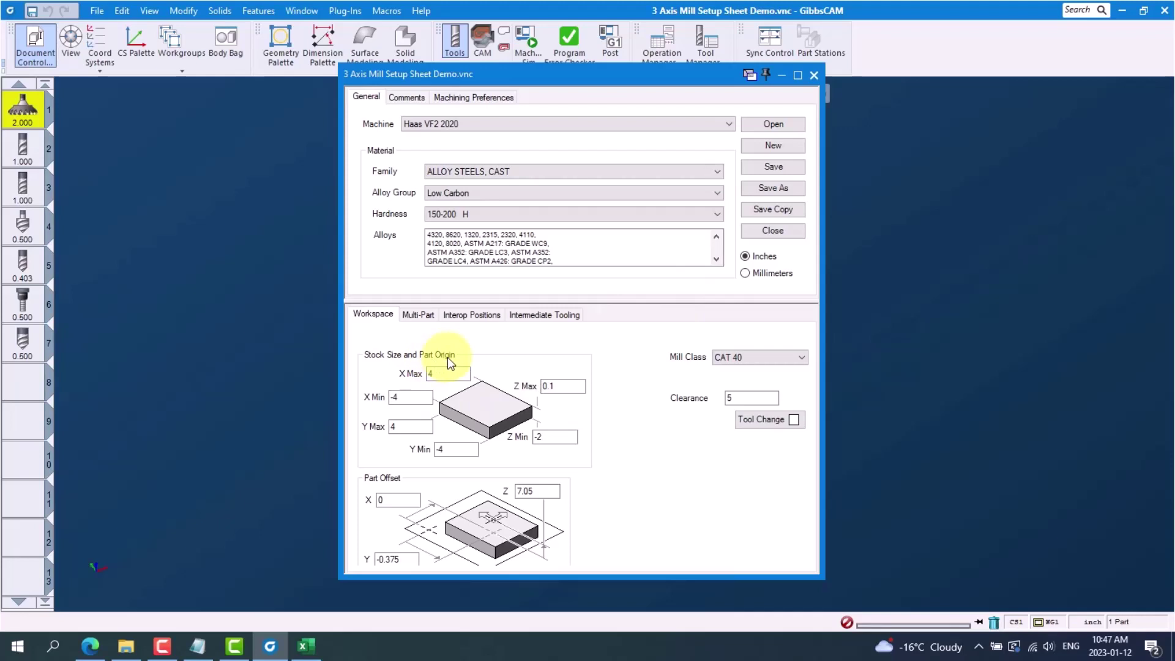
pyautogui.click(407, 98)
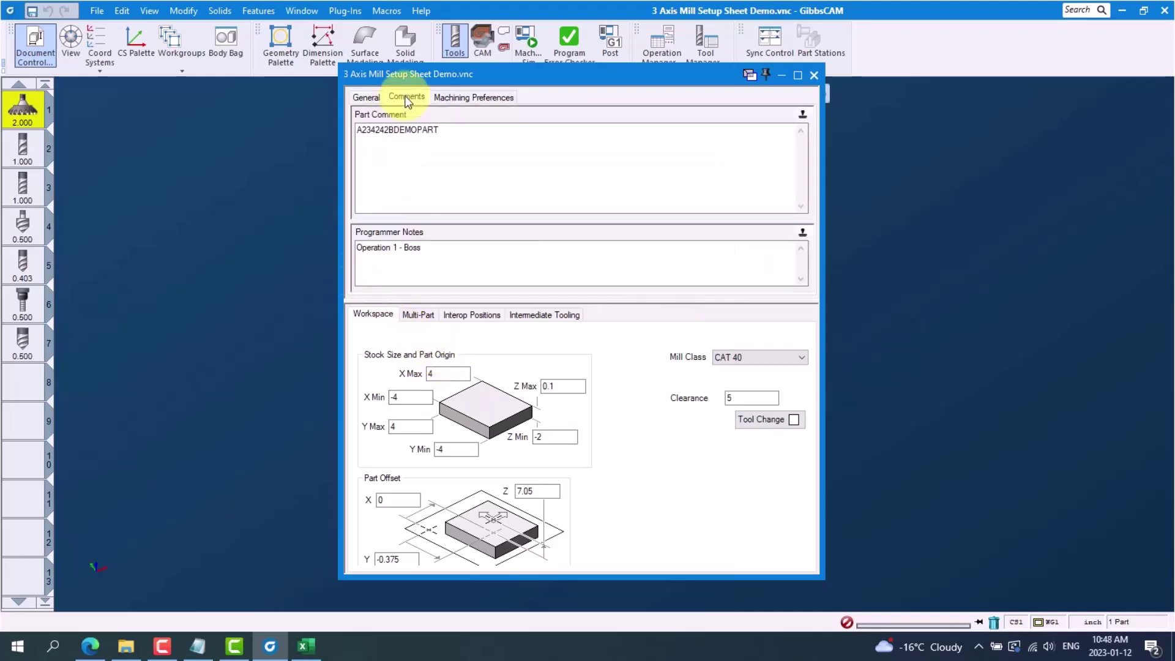
pyautogui.click(370, 136)
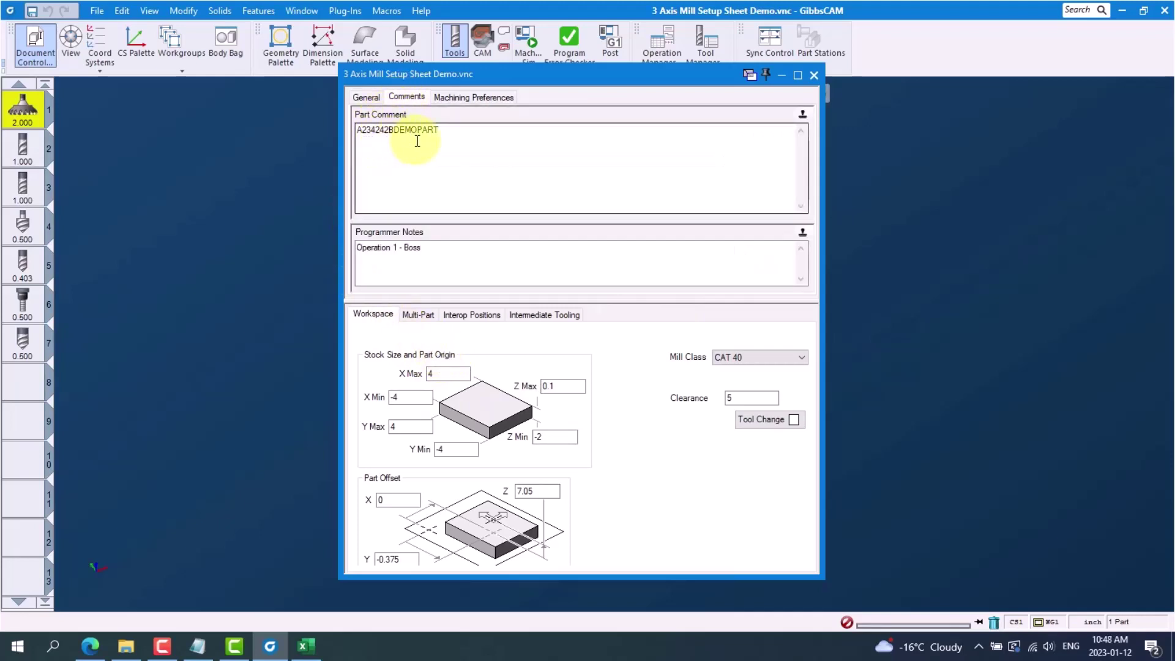
pyautogui.click(367, 257)
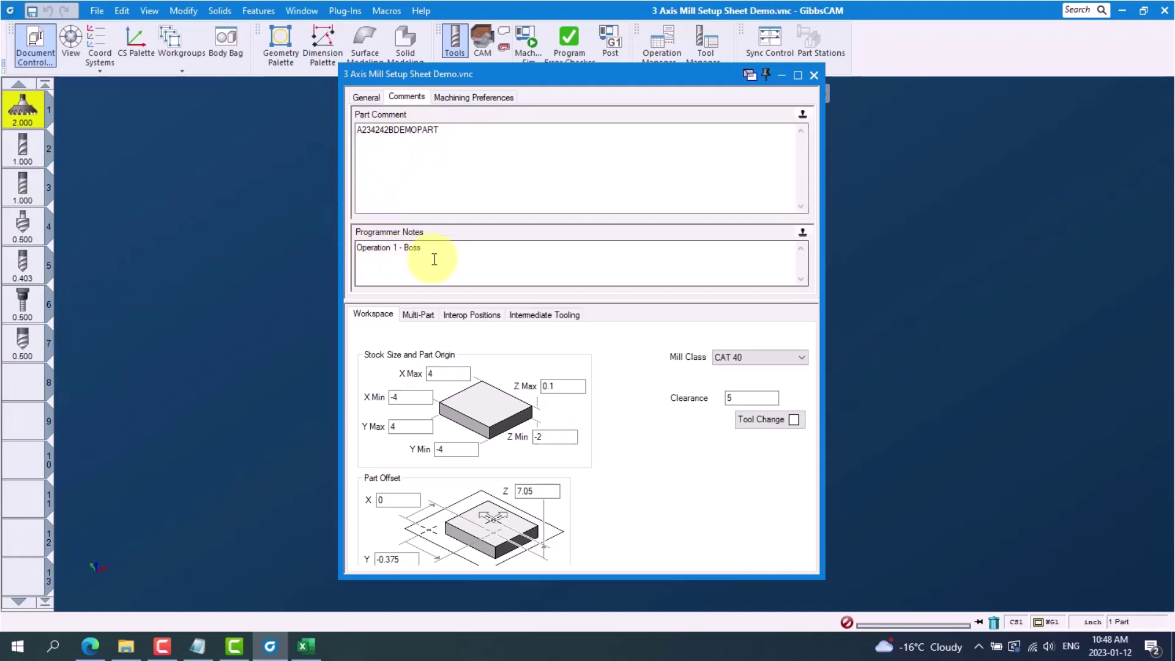
pyautogui.click(813, 76)
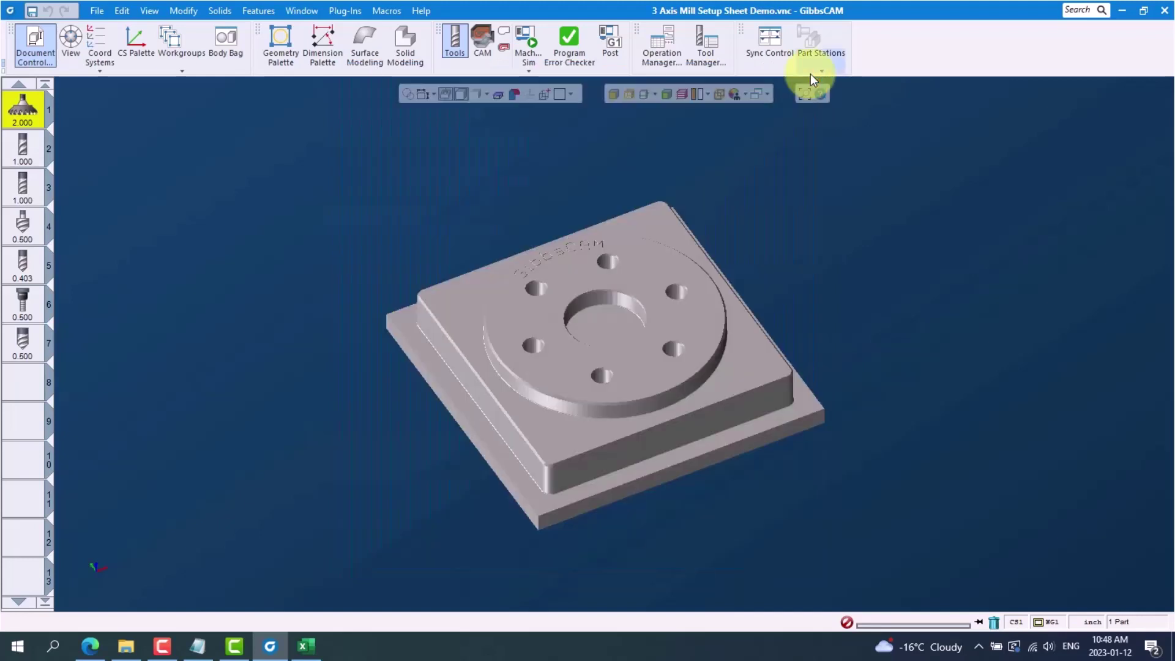
# Step: Confirm tool 1's Comment field reads Sandvik Facemill, then close its Milling Tool dialog
pyautogui.doubleClick(24, 119)
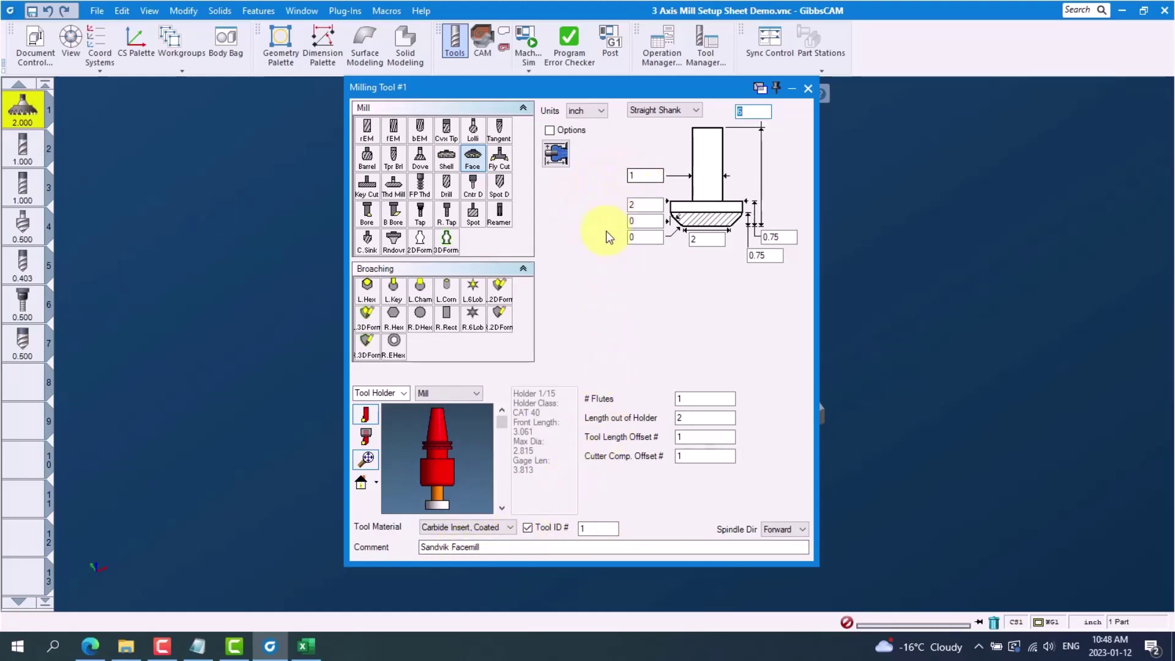
pyautogui.click(808, 89)
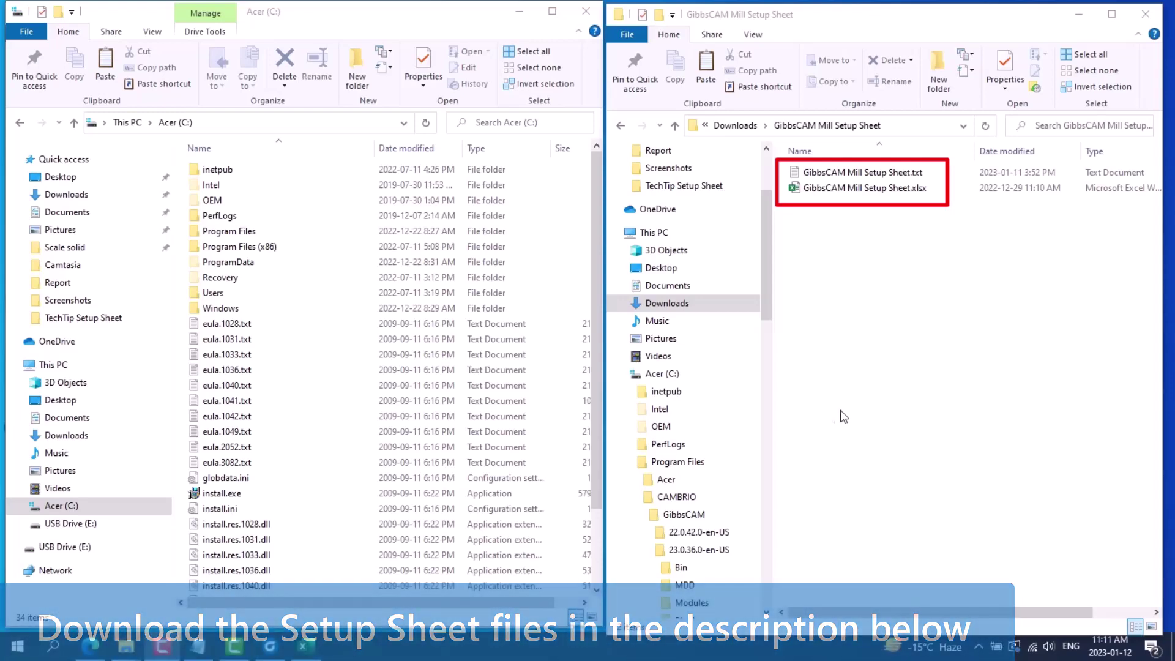
# Step: Browse to C:\Program Files\CAMBRIO\GibbsCAM\23.0.36.0-en-US\Plugins\Data in the second Explorer window
pyautogui.click(847, 191)
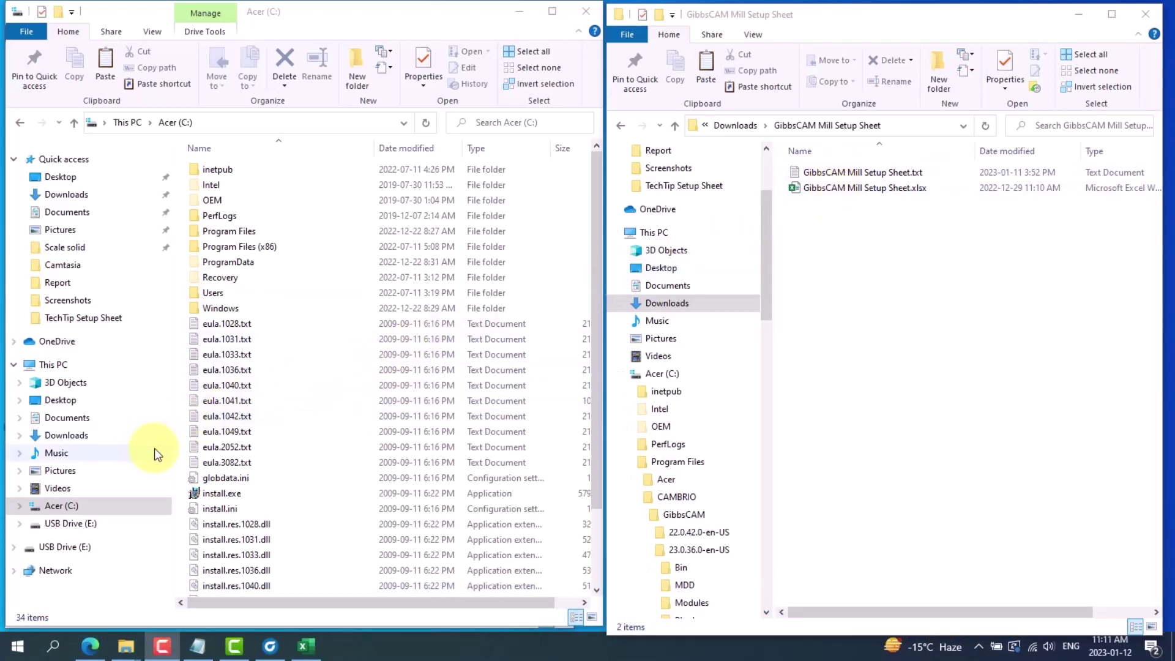
pyautogui.click(54, 508)
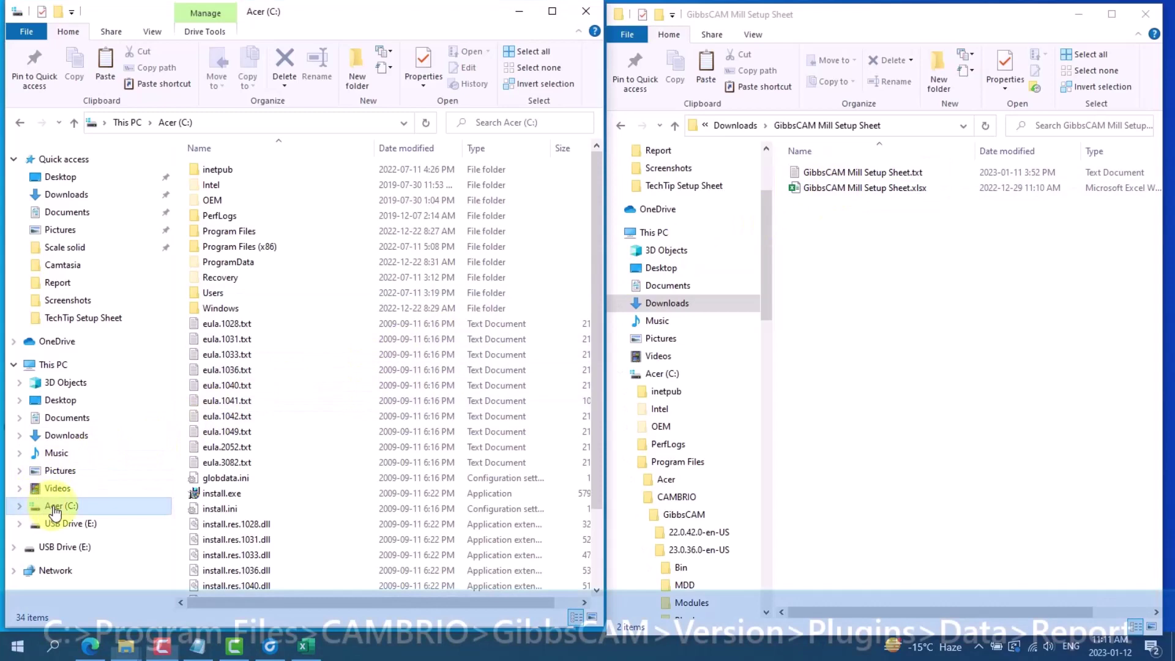
pyautogui.click(53, 508)
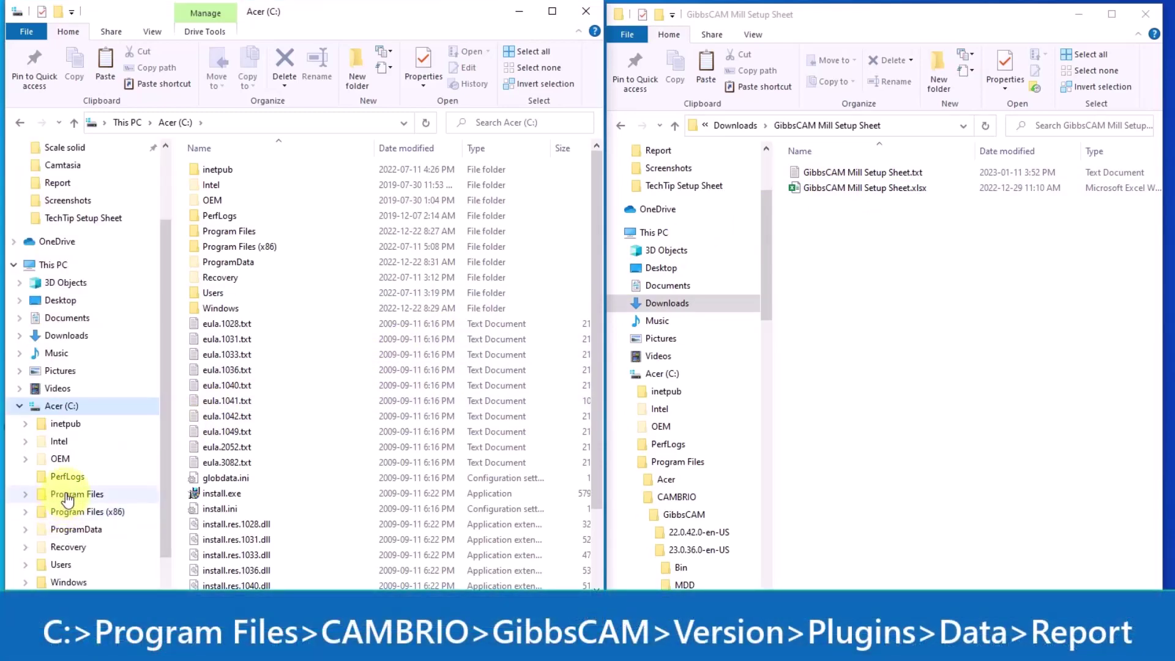
pyautogui.click(68, 495)
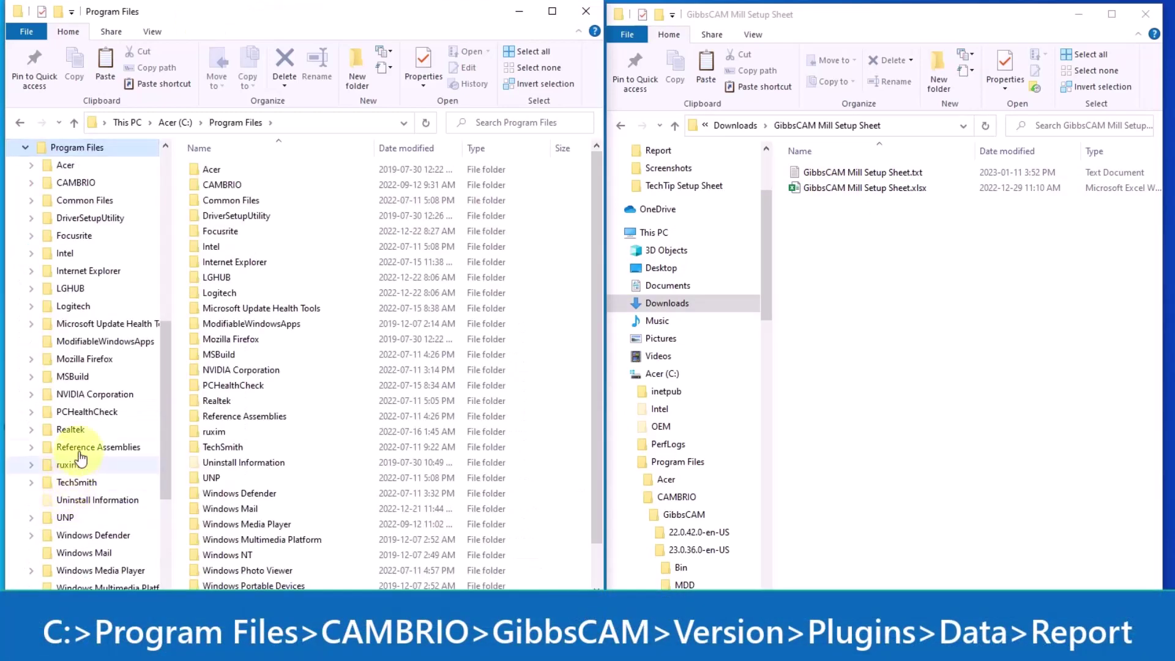
pyautogui.click(216, 185)
pyautogui.doubleClick(215, 183)
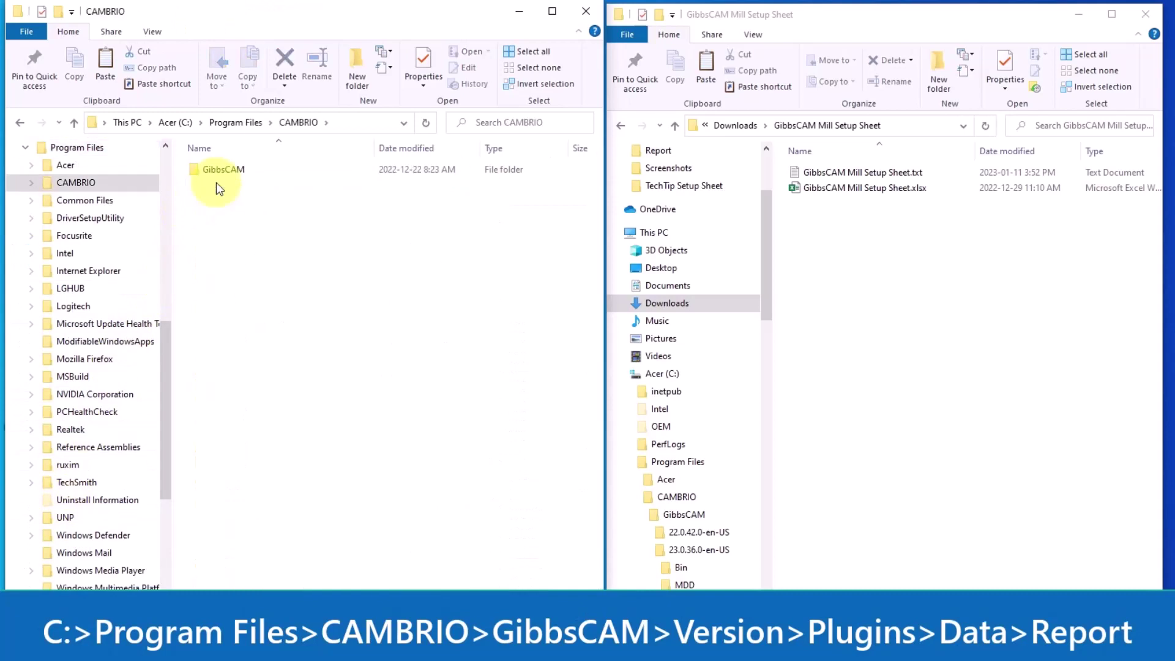
pyautogui.doubleClick(218, 168)
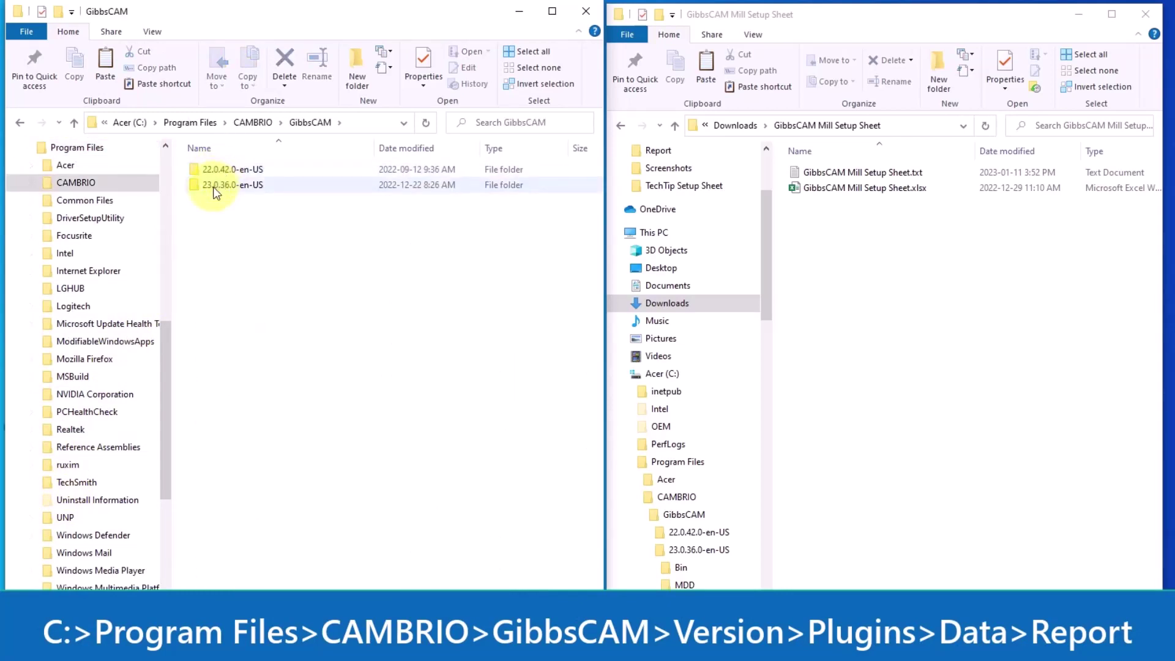
pyautogui.doubleClick(219, 186)
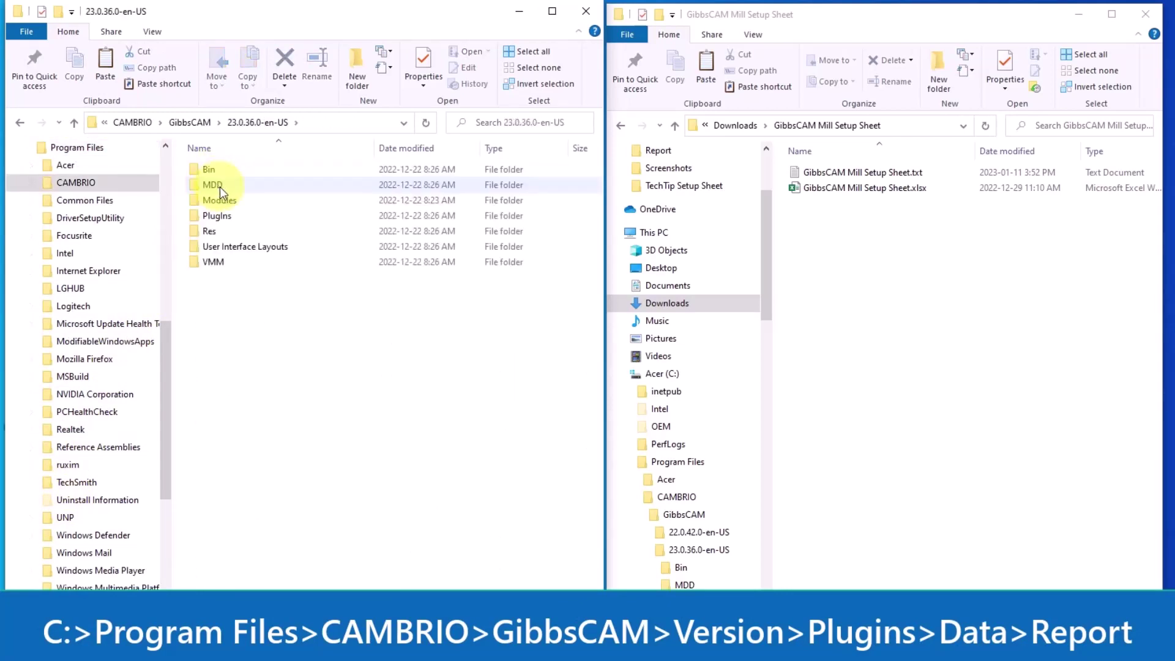
pyautogui.doubleClick(208, 216)
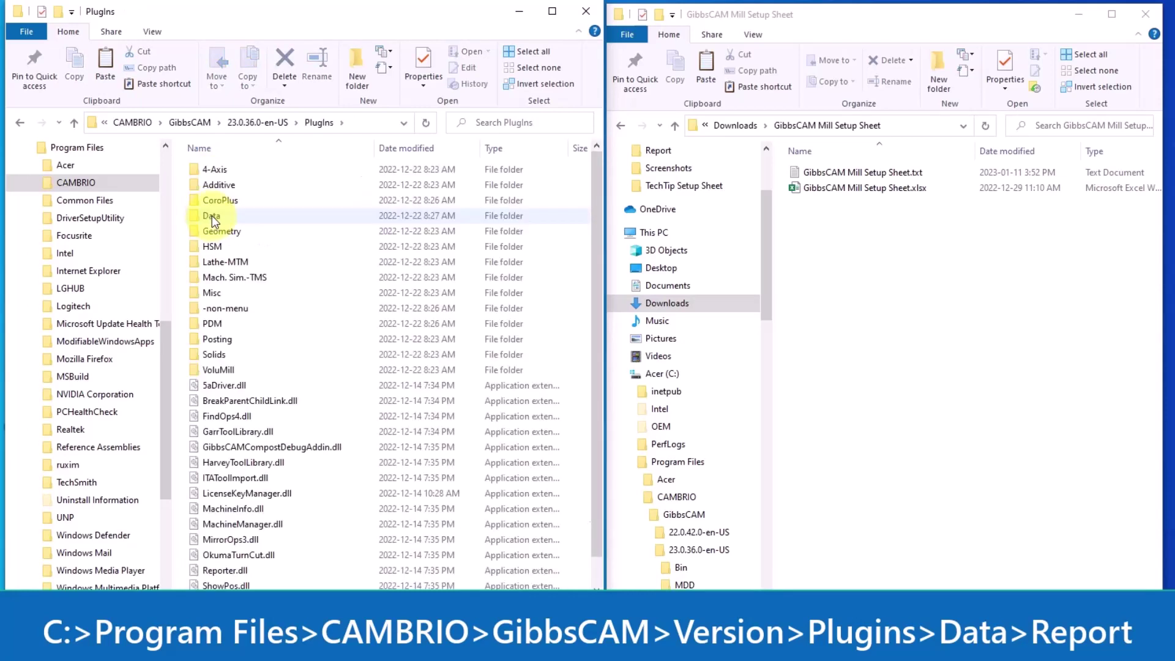
pyautogui.doubleClick(211, 216)
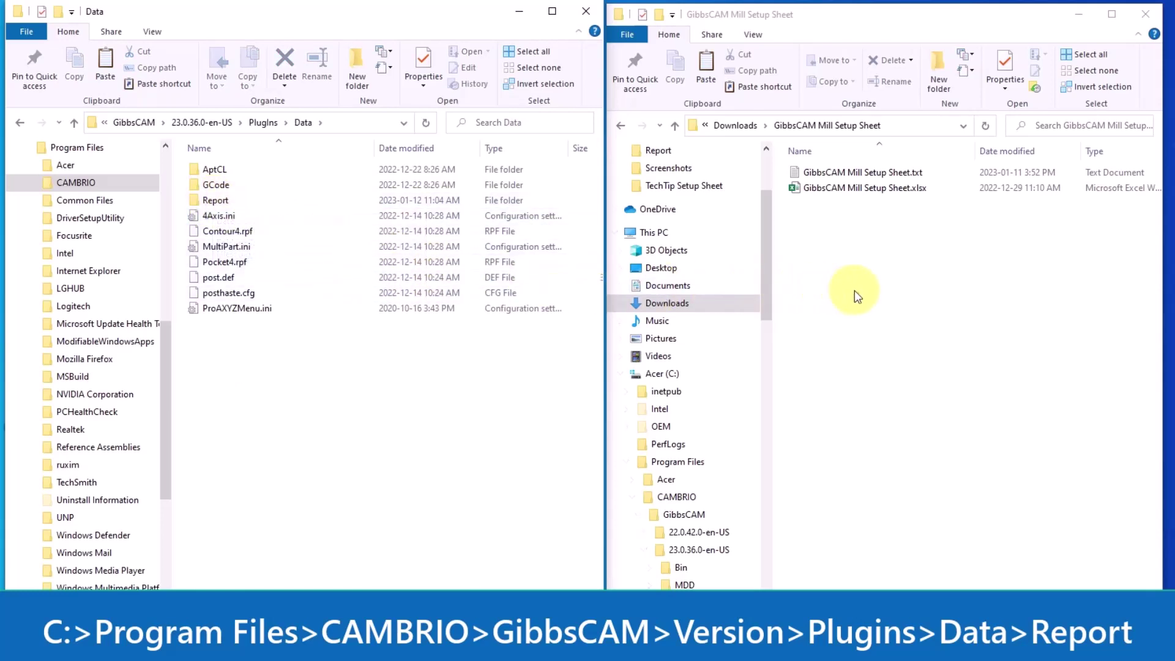
# Step: Move GibbsCAM Mill Setup Sheet.xlsx and .txt into the Report folder, approving both admin prompts
pyautogui.click(836, 189)
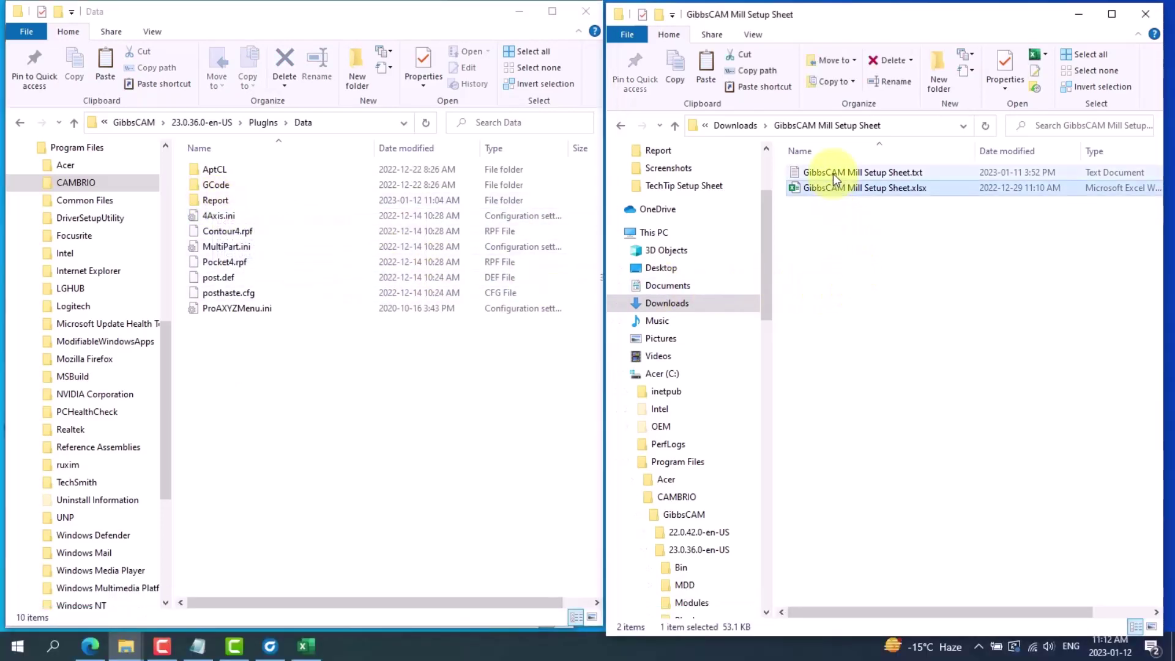
pyautogui.keyDown('shift'); pyautogui.click(833, 174); pyautogui.keyUp('shift')
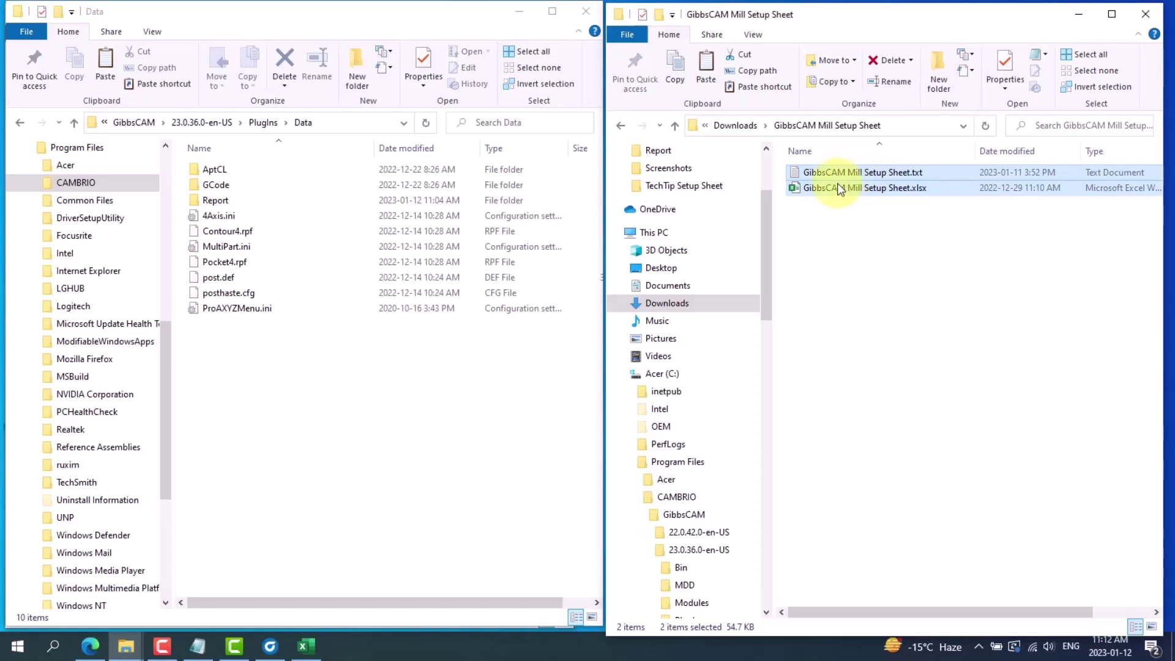
pyautogui.moveTo(838, 188); pyautogui.dragTo(211, 200)
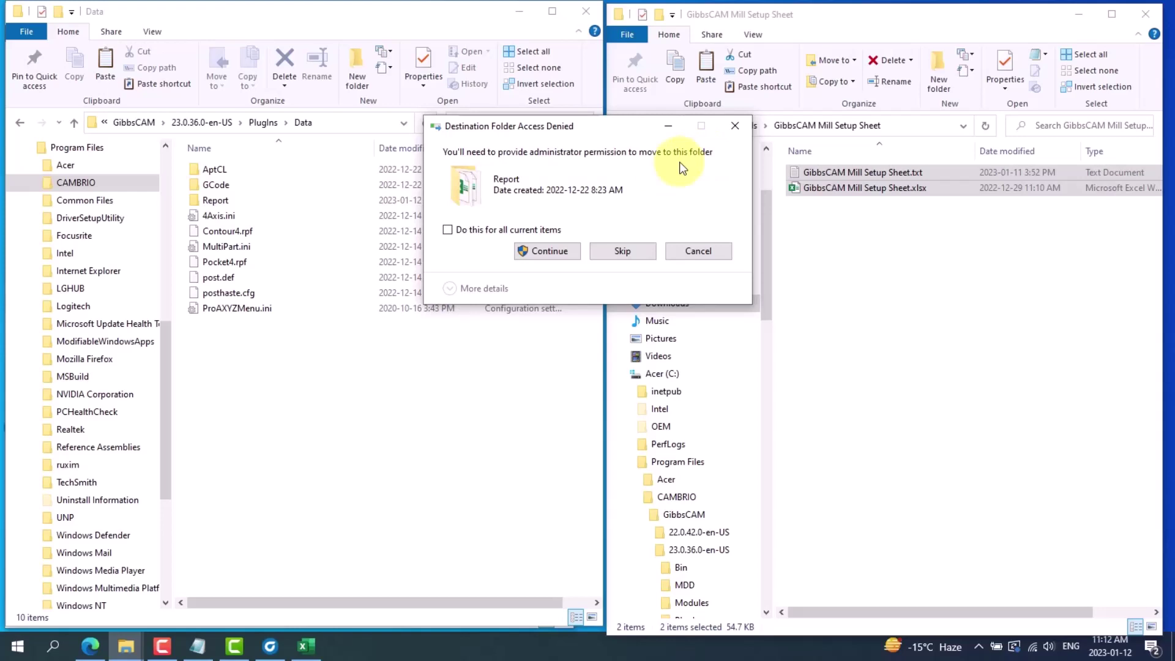
pyautogui.click(539, 253)
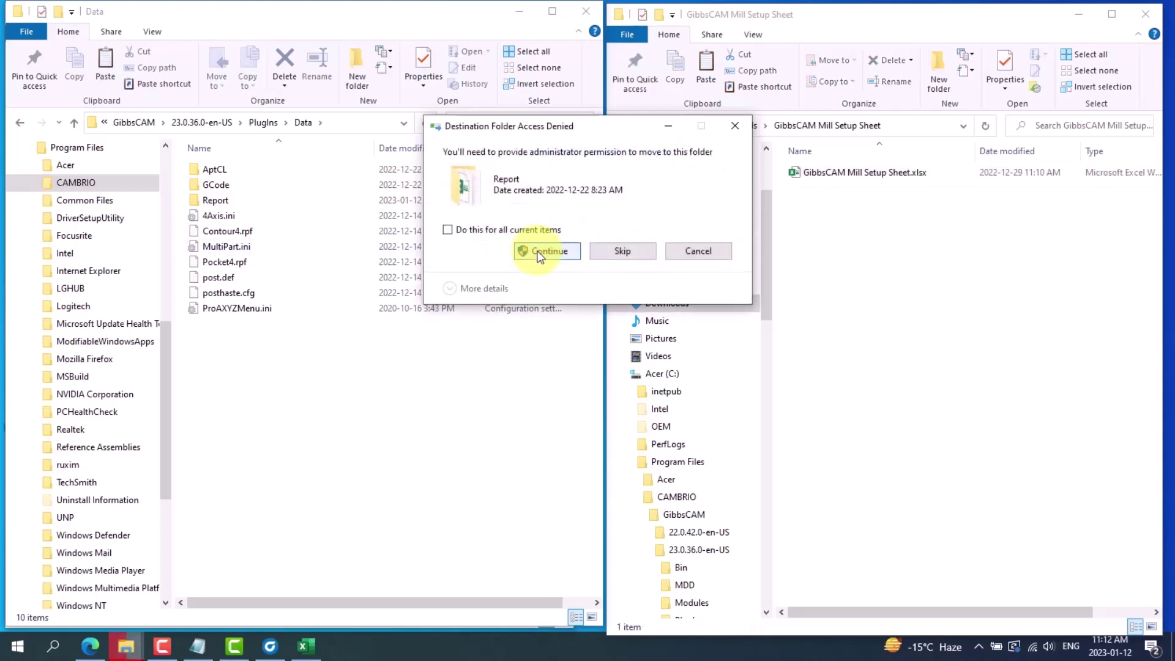
pyautogui.click(538, 252)
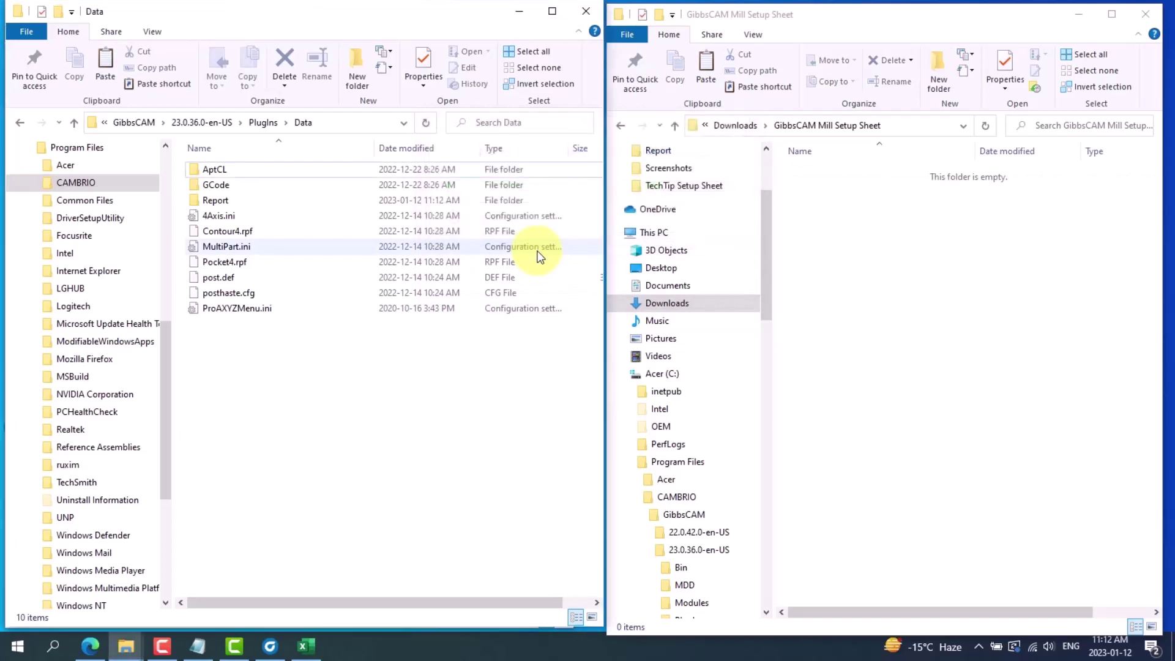
pyautogui.doubleClick(225, 201)
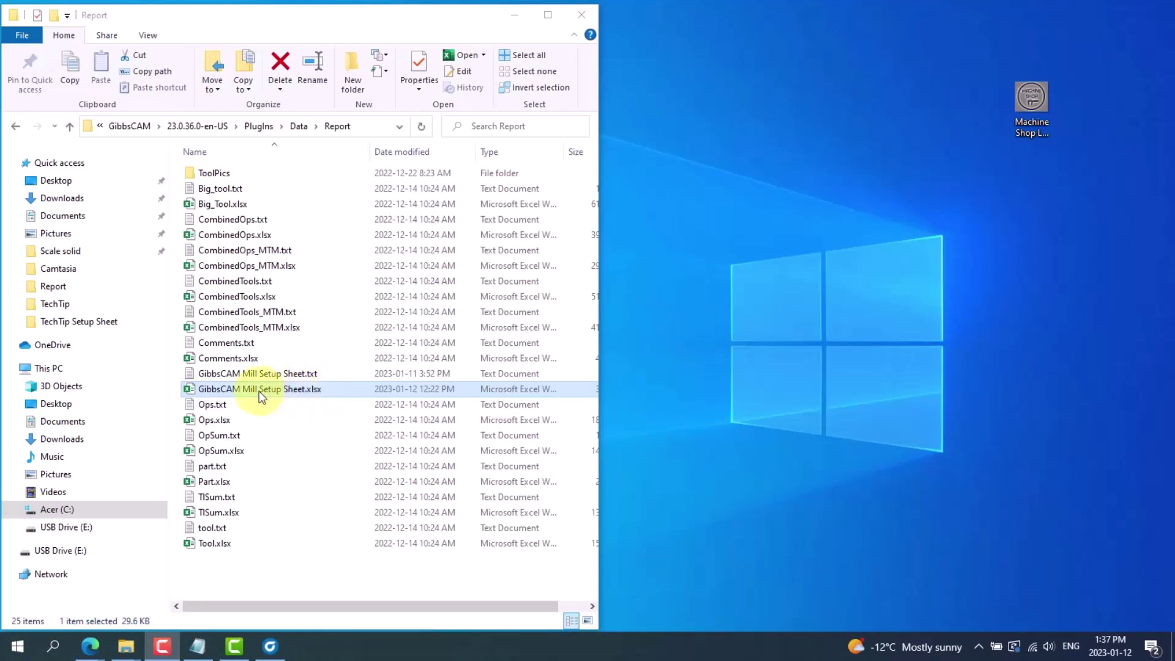
# Step: Drag GibbsCAM Mill Setup Sheet.xlsx to the desktop and open it in Excel
pyautogui.moveTo(265, 394); pyautogui.dragTo(795, 366)
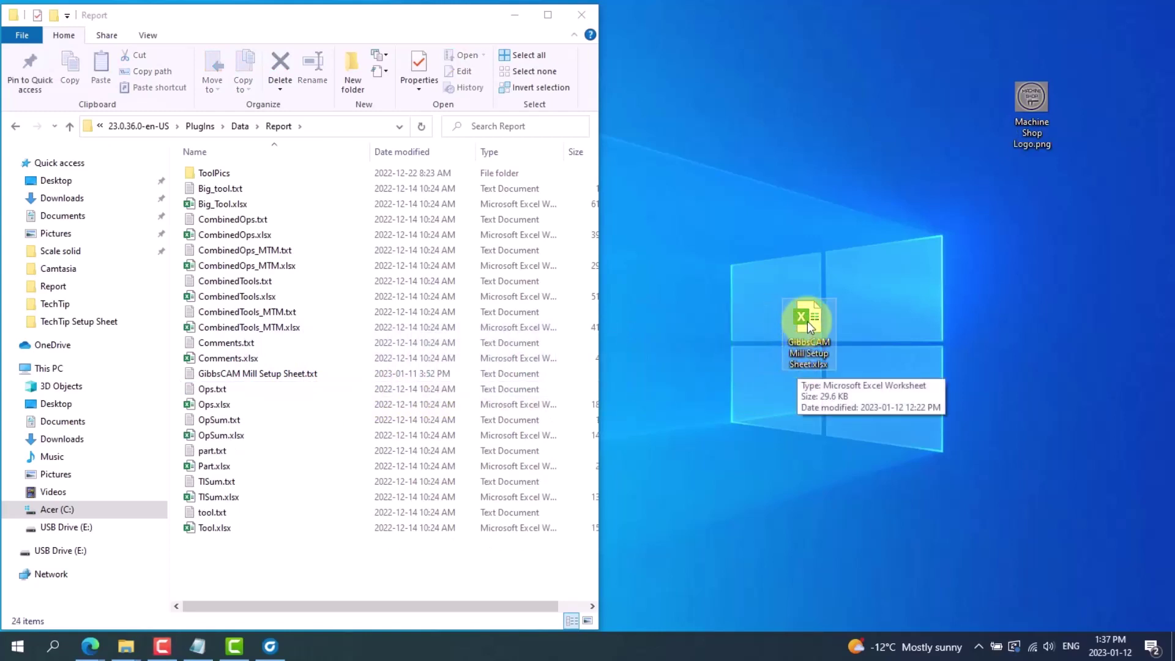
pyautogui.doubleClick(806, 321)
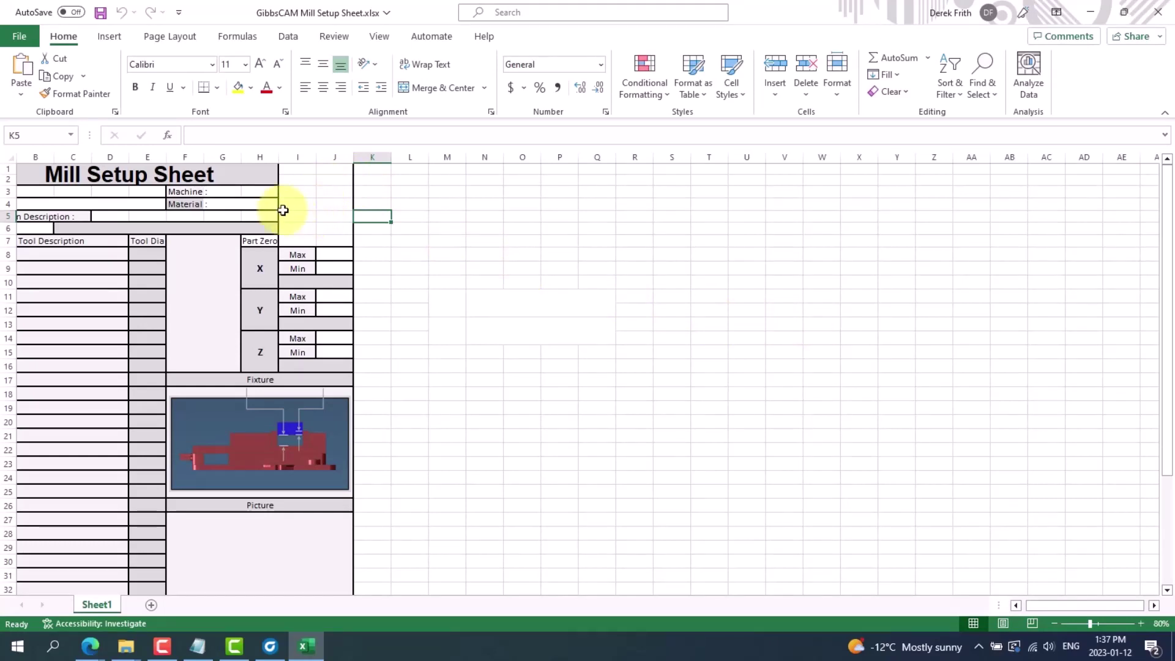
# Step: Insert Machine Shop Logo.png from the Desktop as a picture on the setup sheet
pyautogui.click(119, 43)
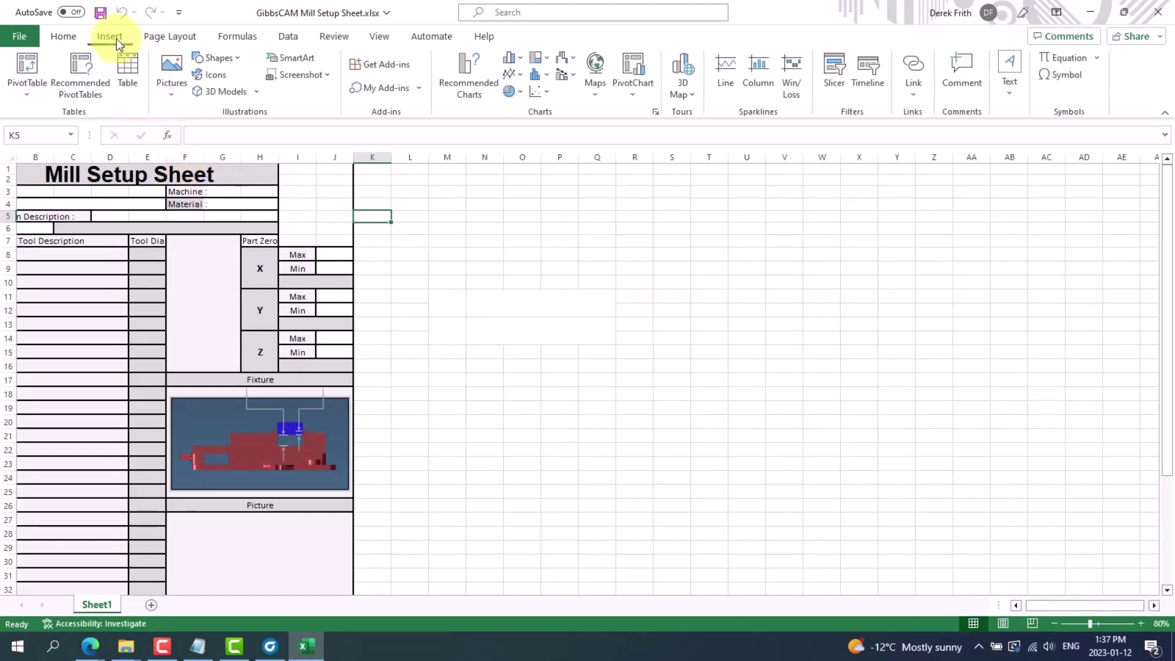
pyautogui.click(171, 67)
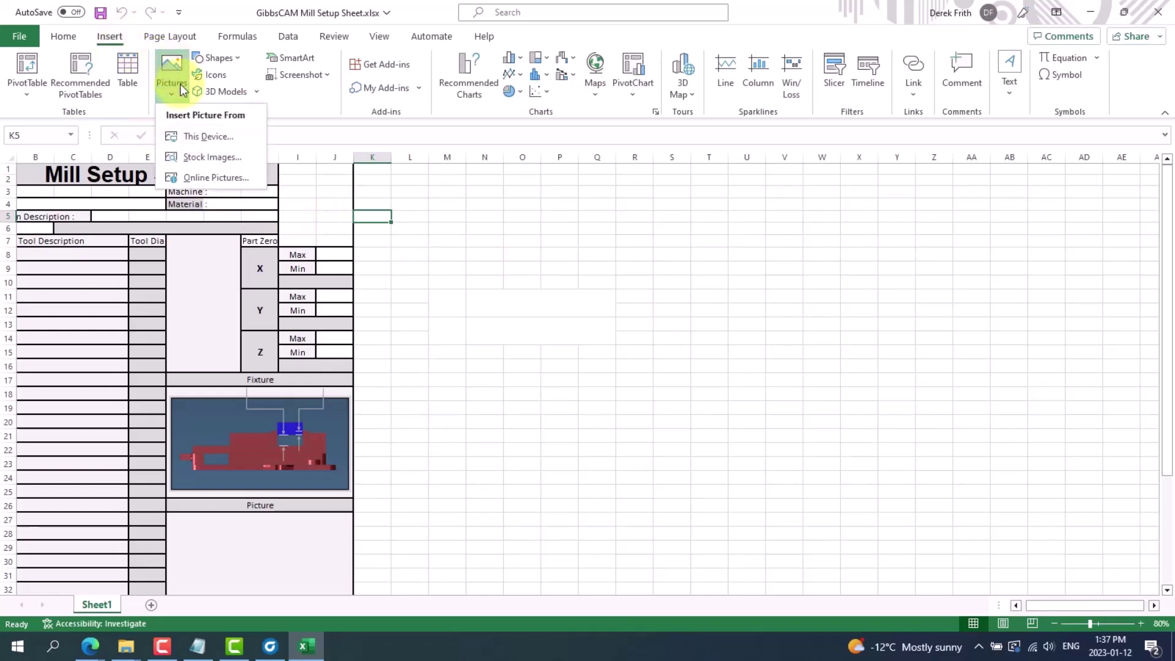
pyautogui.click(197, 137)
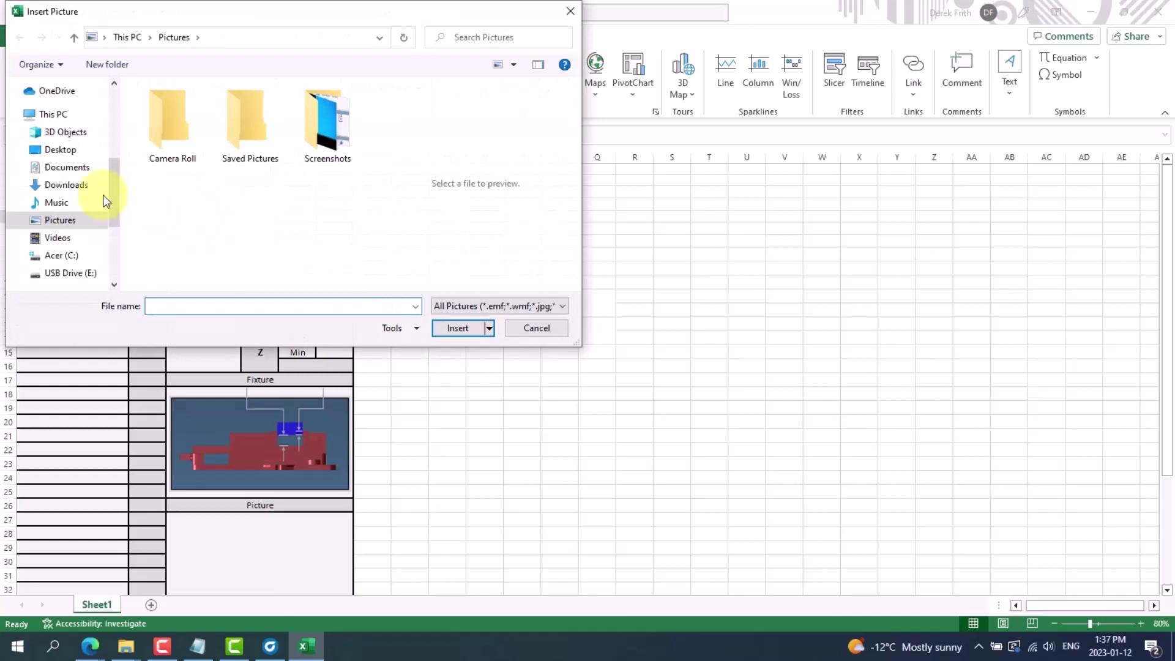
pyautogui.click(61, 150)
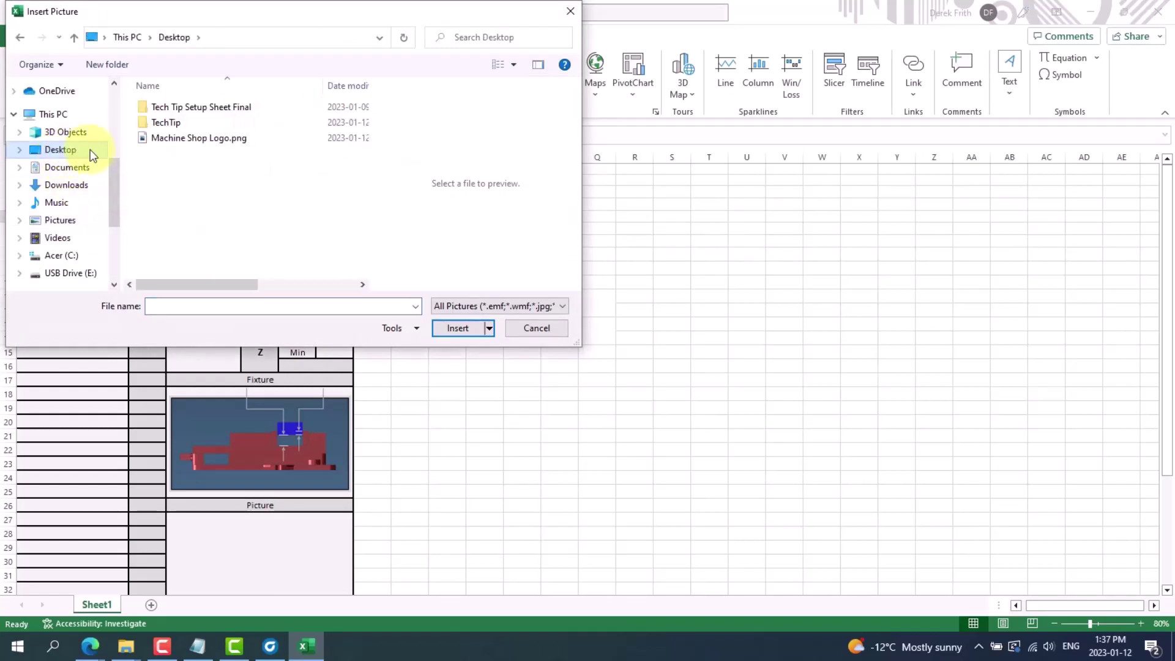
pyautogui.click(197, 141)
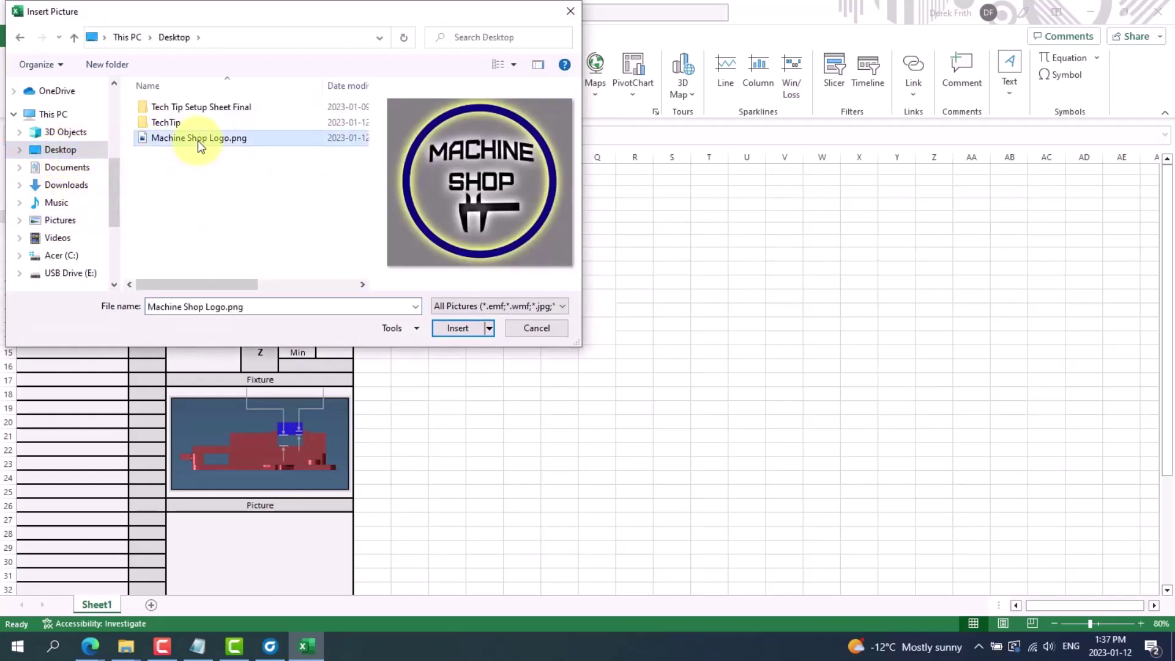
pyautogui.click(456, 332)
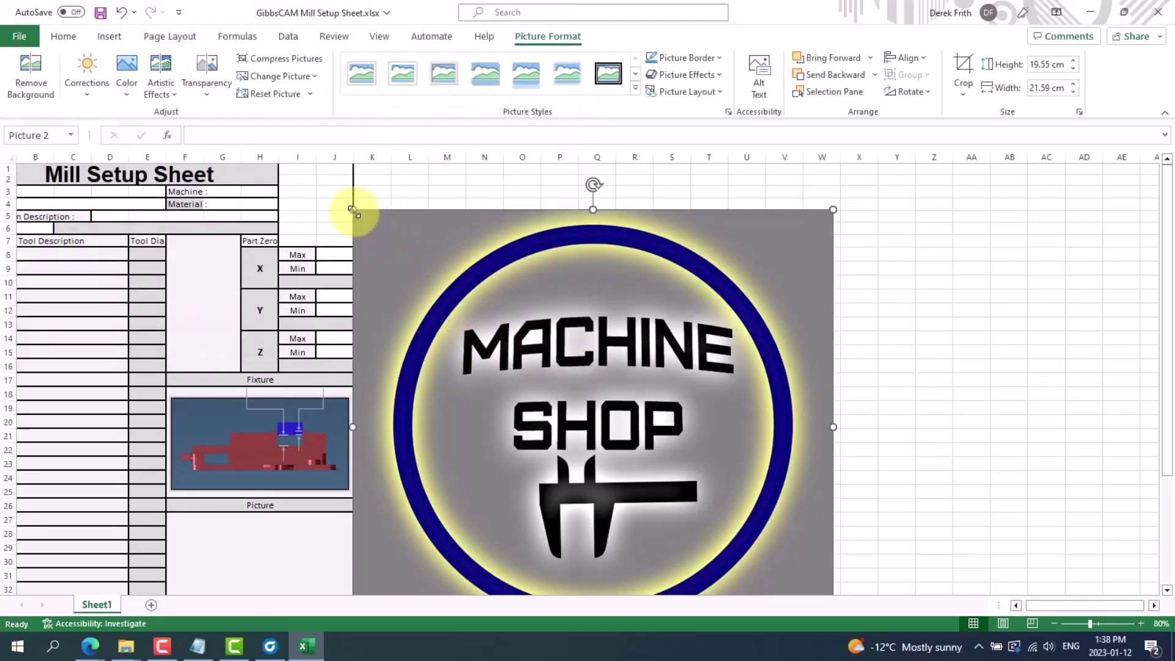
# Step: Shrink the logo to about 2.88 × 3.18 cm beside the Mill Setup Sheet title, then save
pyautogui.moveTo(353, 211); pyautogui.dragTo(608, 491)
pyautogui.moveTo(711, 536); pyautogui.dragTo(365, 315)
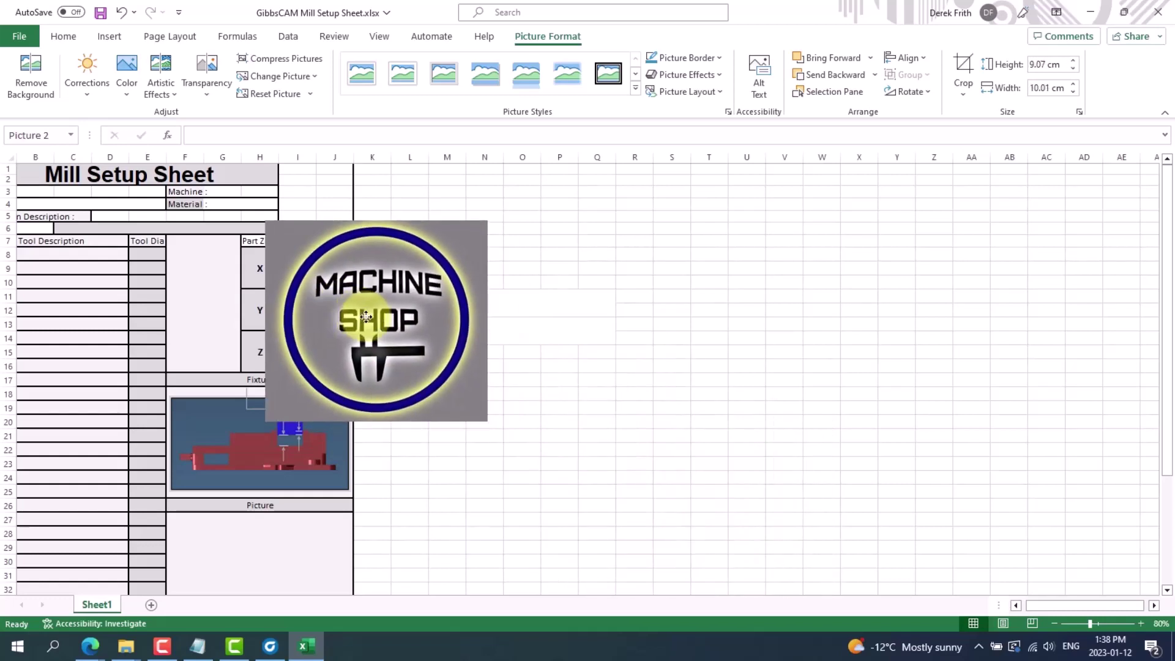
pyautogui.moveTo(486, 420); pyautogui.dragTo(316, 206)
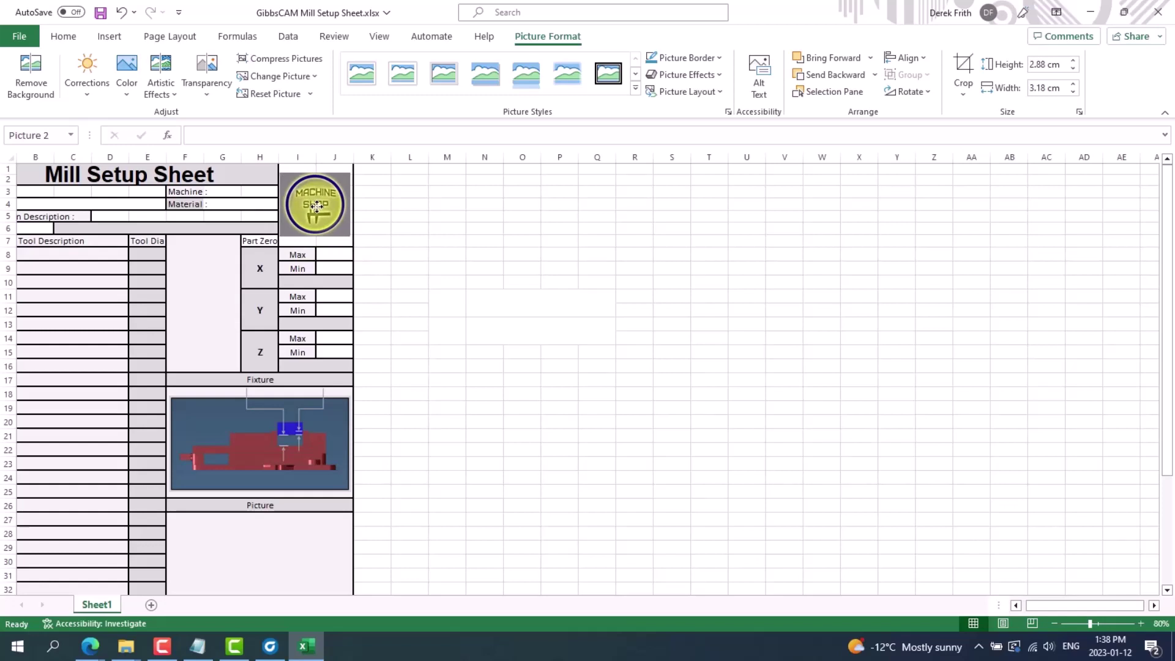
pyautogui.click(390, 262)
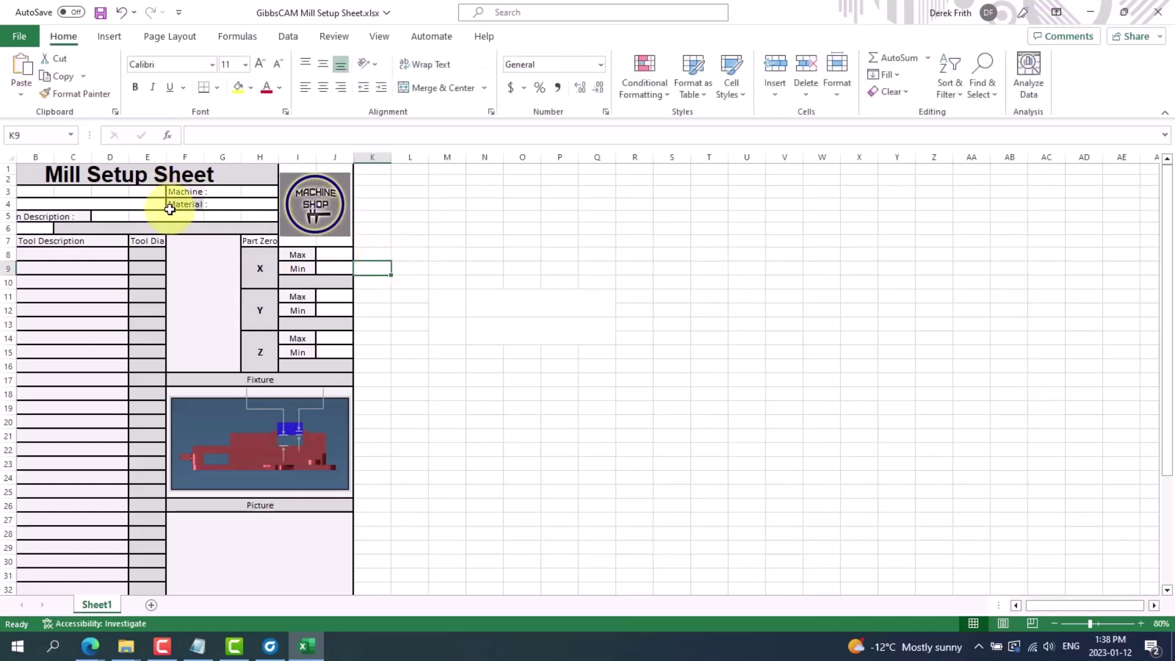
pyautogui.click(21, 38)
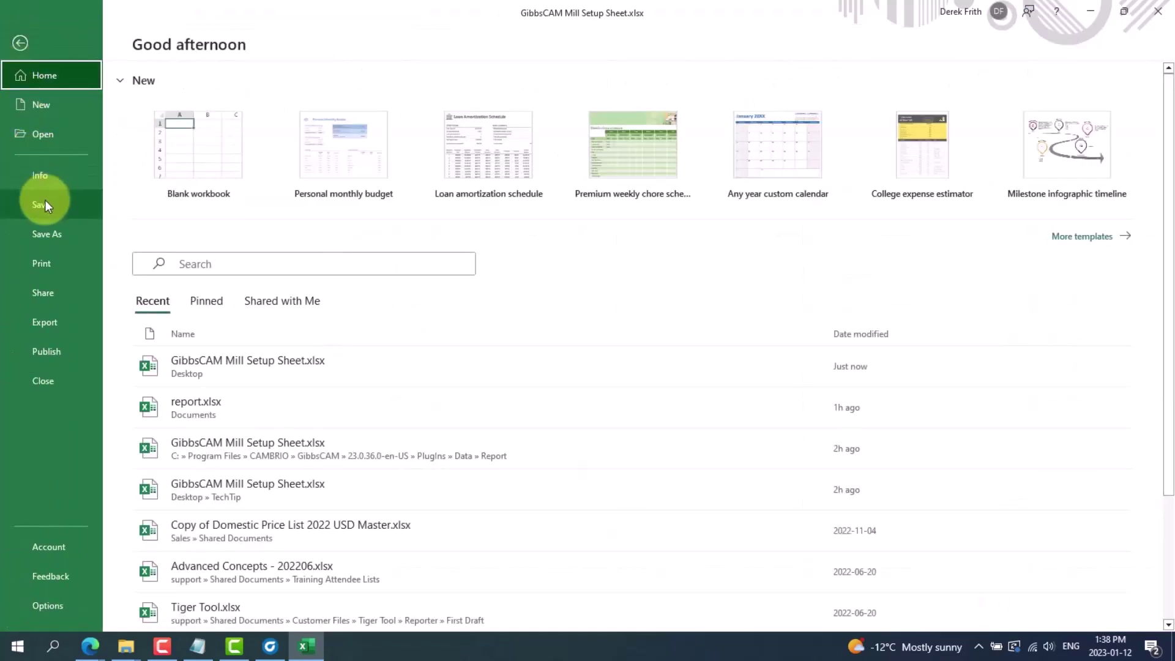
pyautogui.click(42, 203)
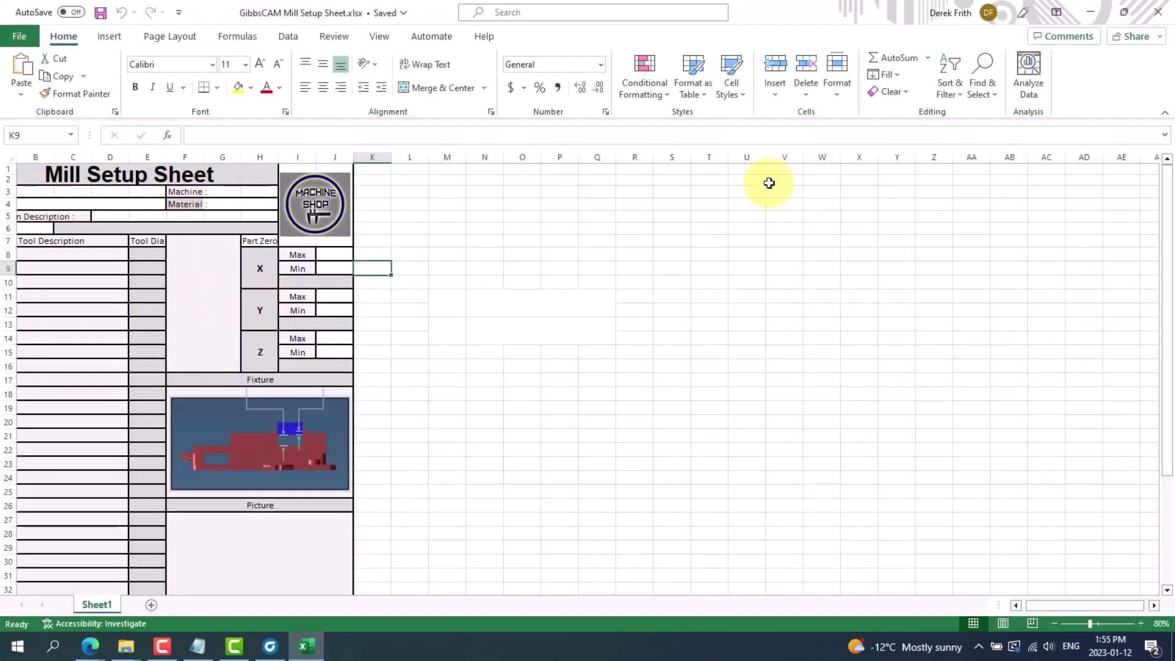
# Step: Close Excel and move the logo-bearing workbook from the desktop into the Report folder with admin permission
pyautogui.click(1148, 21)
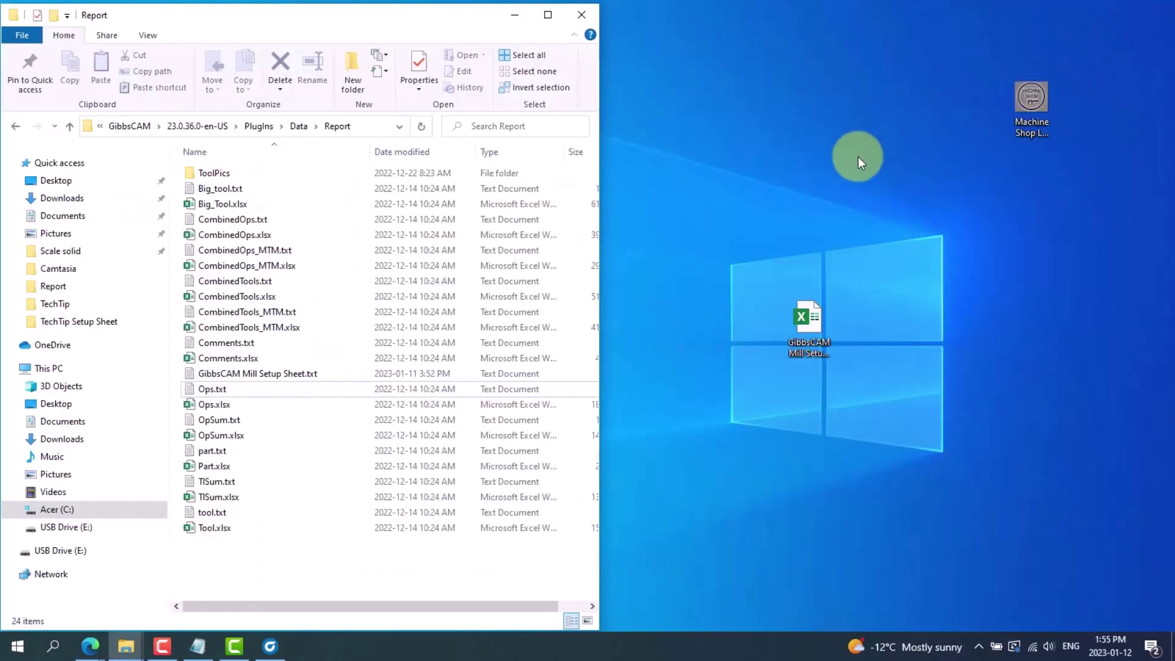
pyautogui.click(811, 331)
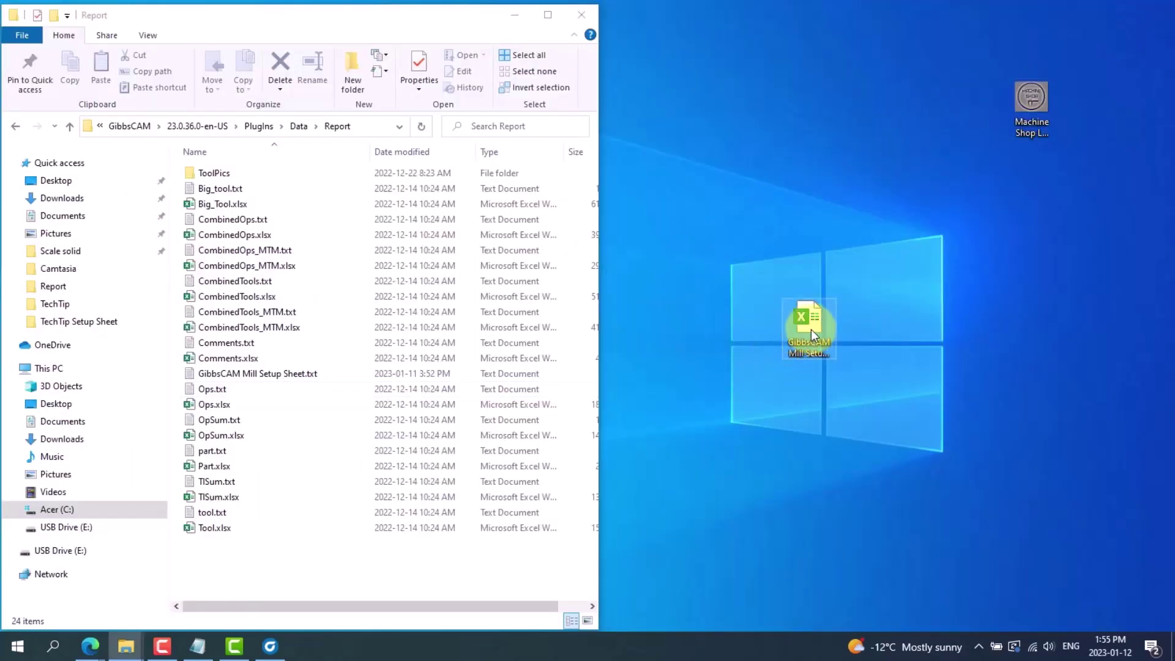
pyautogui.moveTo(699, 292); pyautogui.dragTo(259, 384)
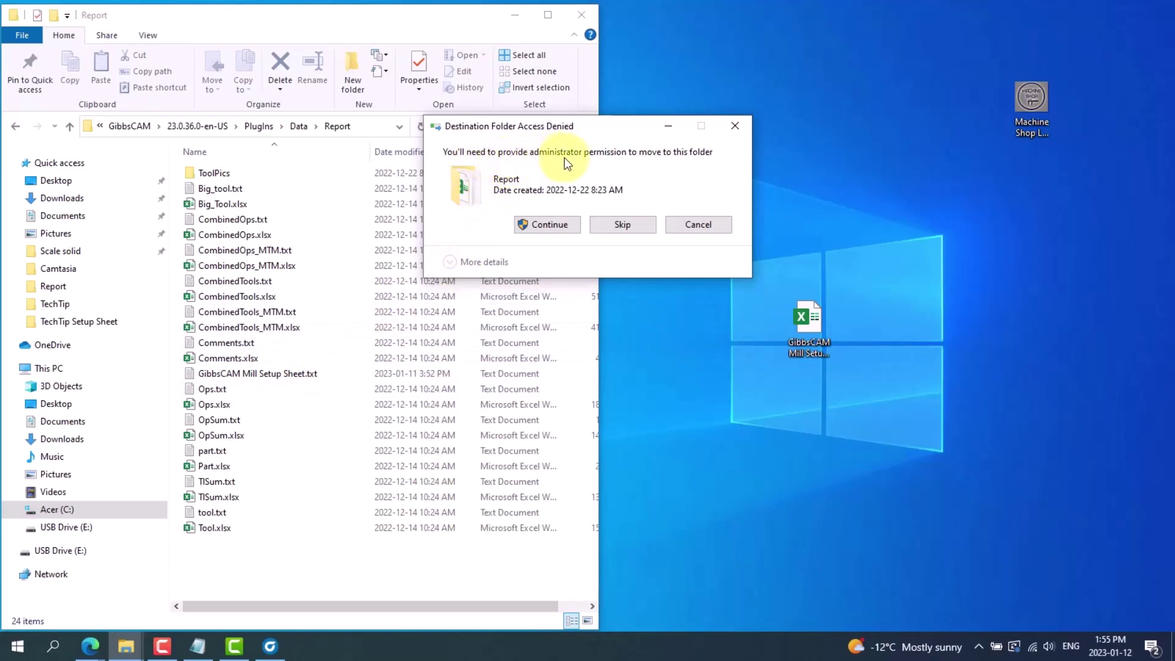
pyautogui.click(557, 219)
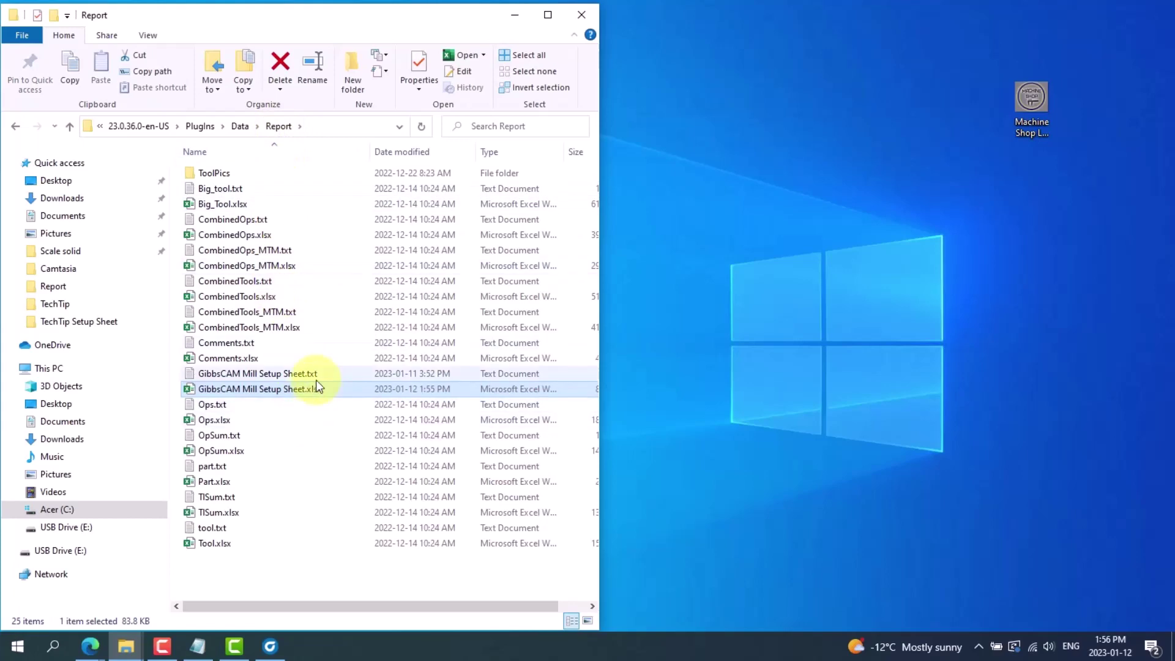
# Step: Run the Reporter plug-in as a Custom report using the GibbsCAM Mill Setup Sheet.txt template
pyautogui.click(270, 646)
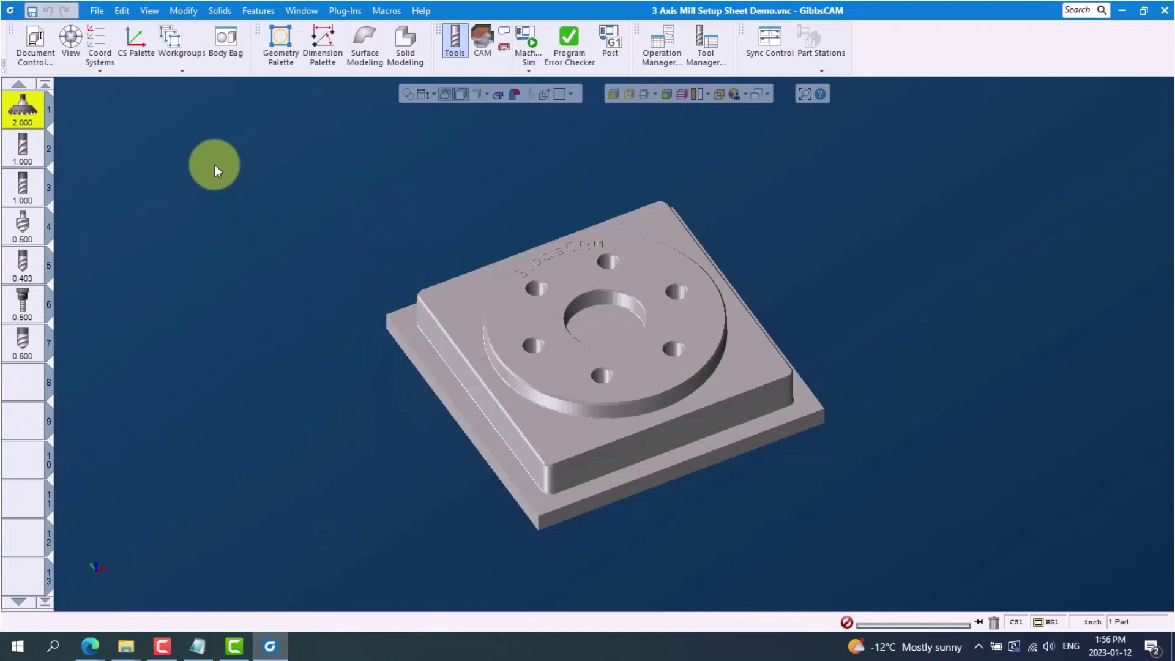
pyautogui.click(344, 10)
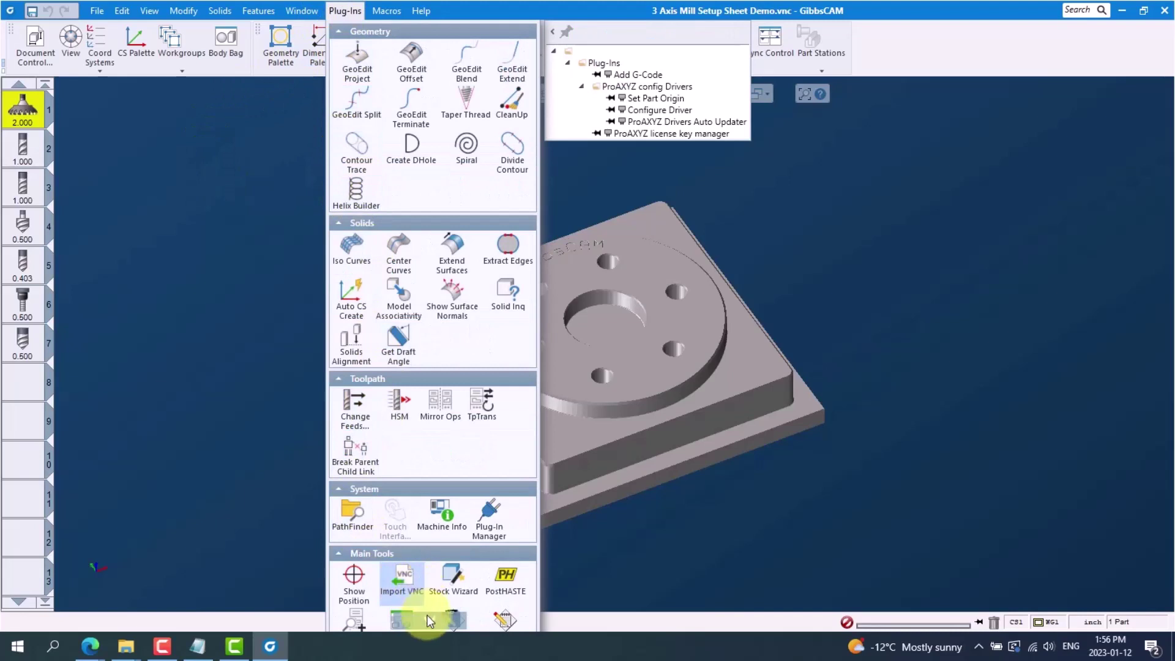
pyautogui.scroll(-3, 428, 621)
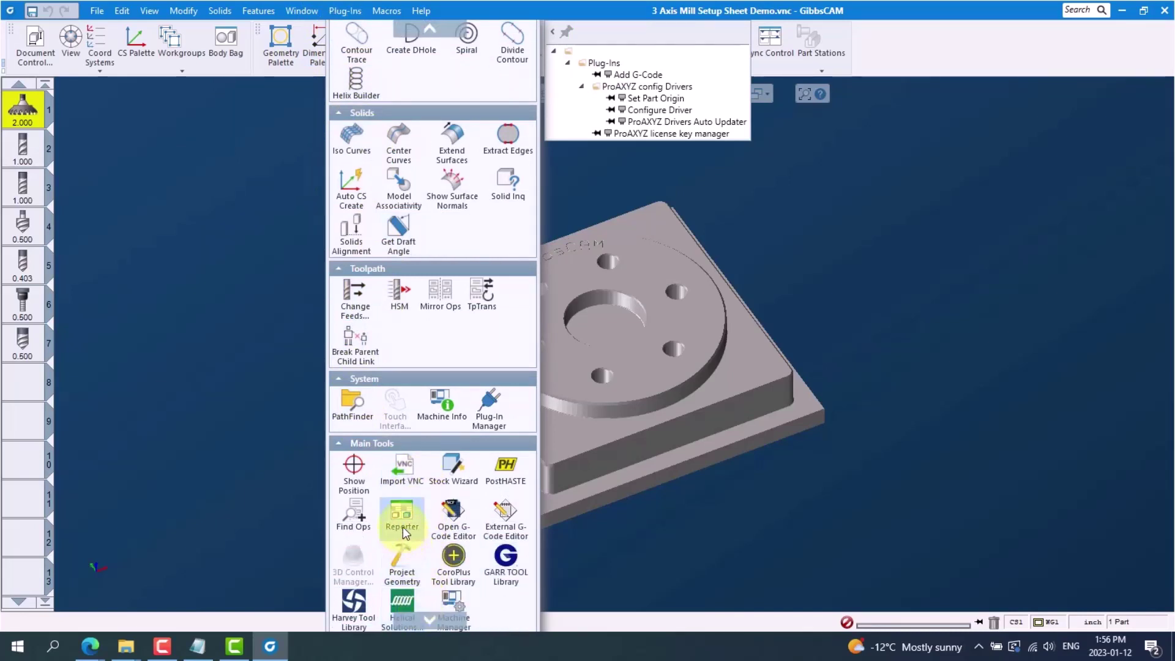
pyautogui.click(402, 517)
pyautogui.click(587, 266)
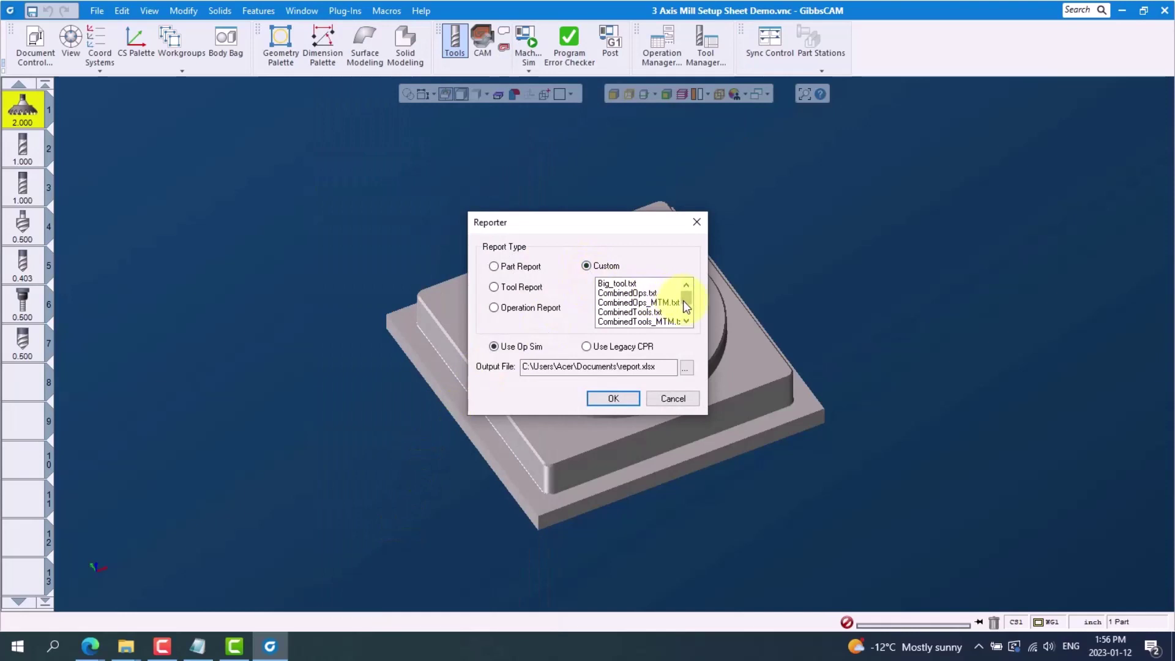
pyautogui.moveTo(684, 302); pyautogui.dragTo(688, 308)
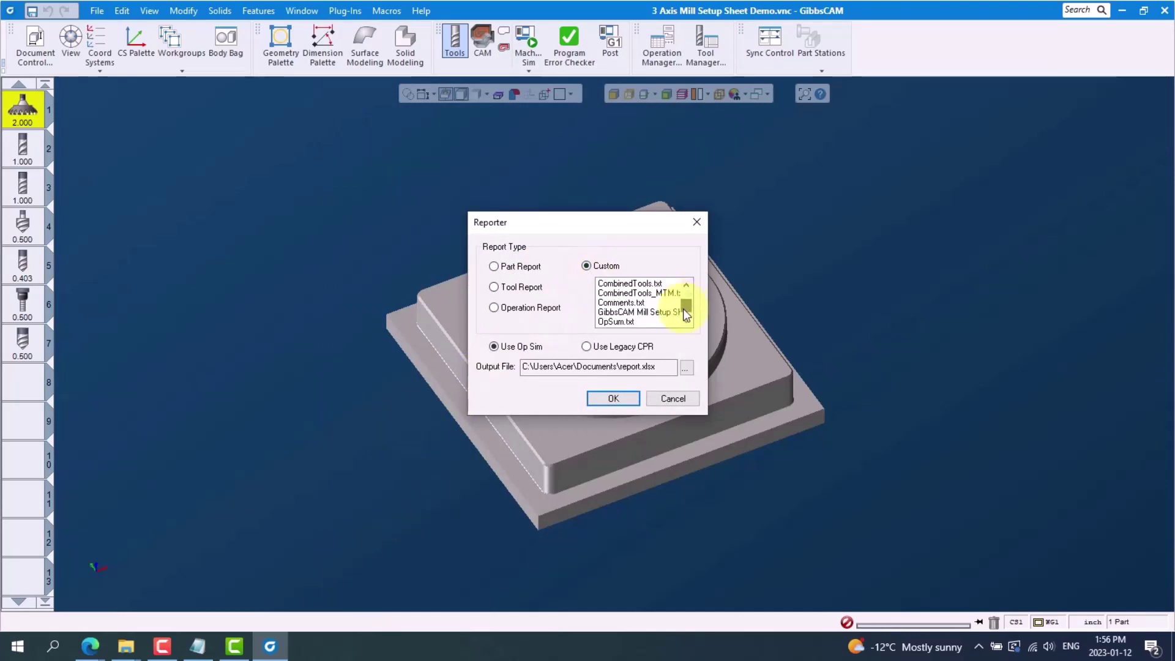
pyautogui.click(632, 313)
pyautogui.click(612, 396)
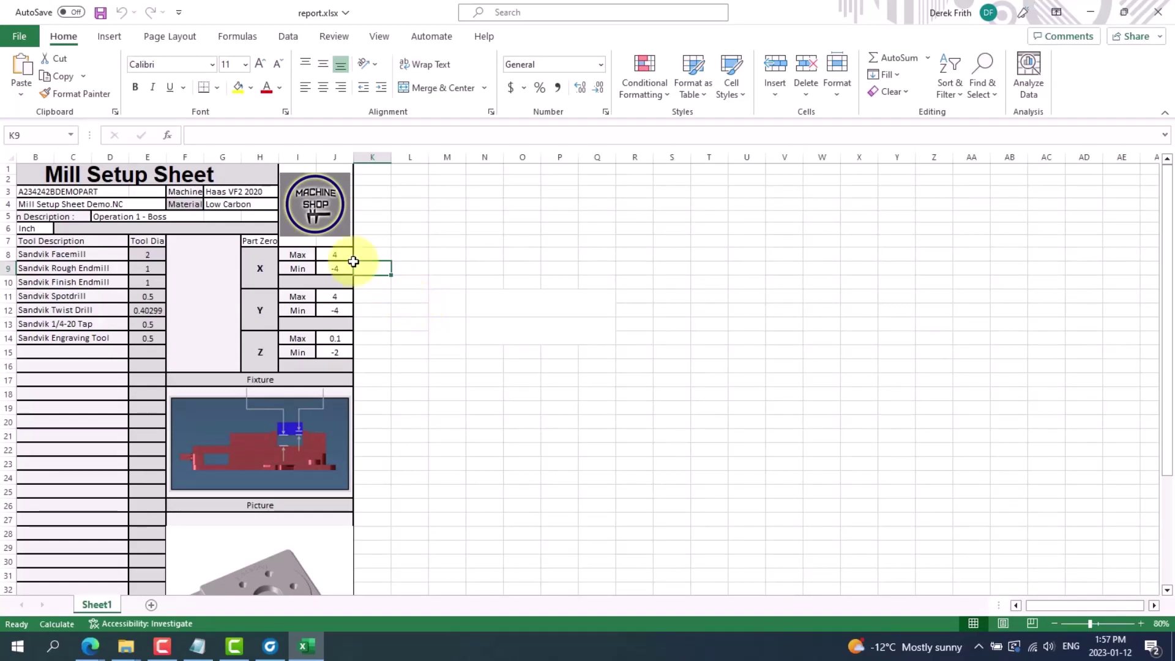
# Step: Print the populated report.xlsx Mill Setup Sheet on Letter portrait
pyautogui.click(27, 36)
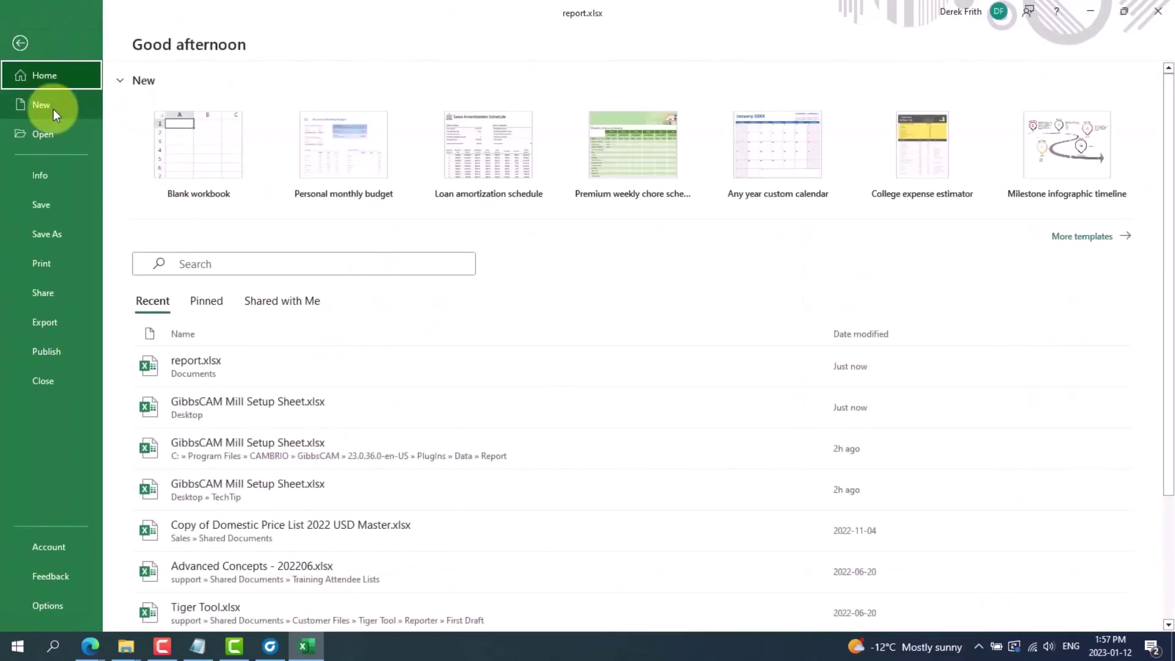
pyautogui.click(52, 263)
pyautogui.click(164, 111)
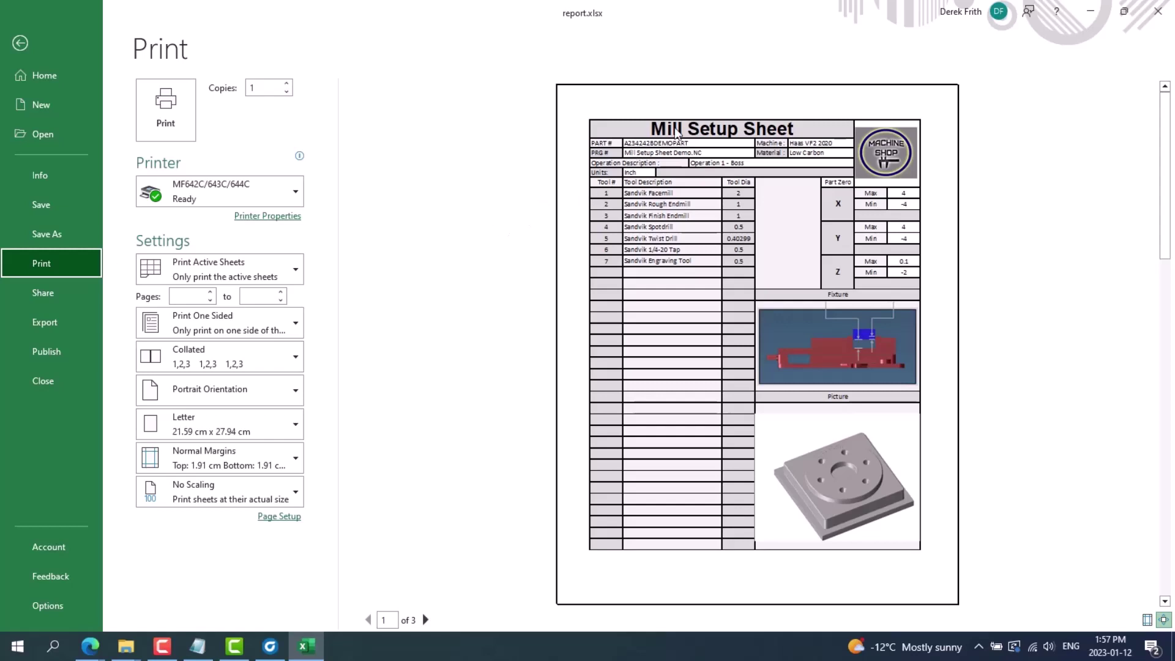
# Step: Bring GibbsCAM back in front of Excel, showing the 3 Axis Mill Setup Sheet Demo part
pyautogui.hotkey('alt', 'Tab')
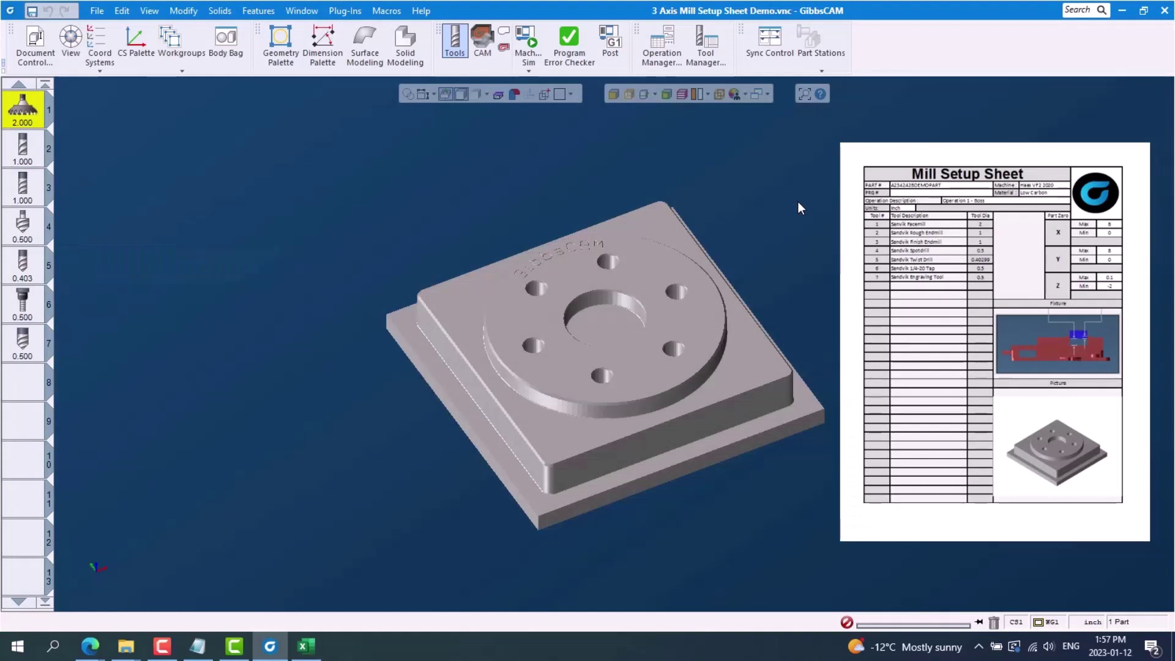